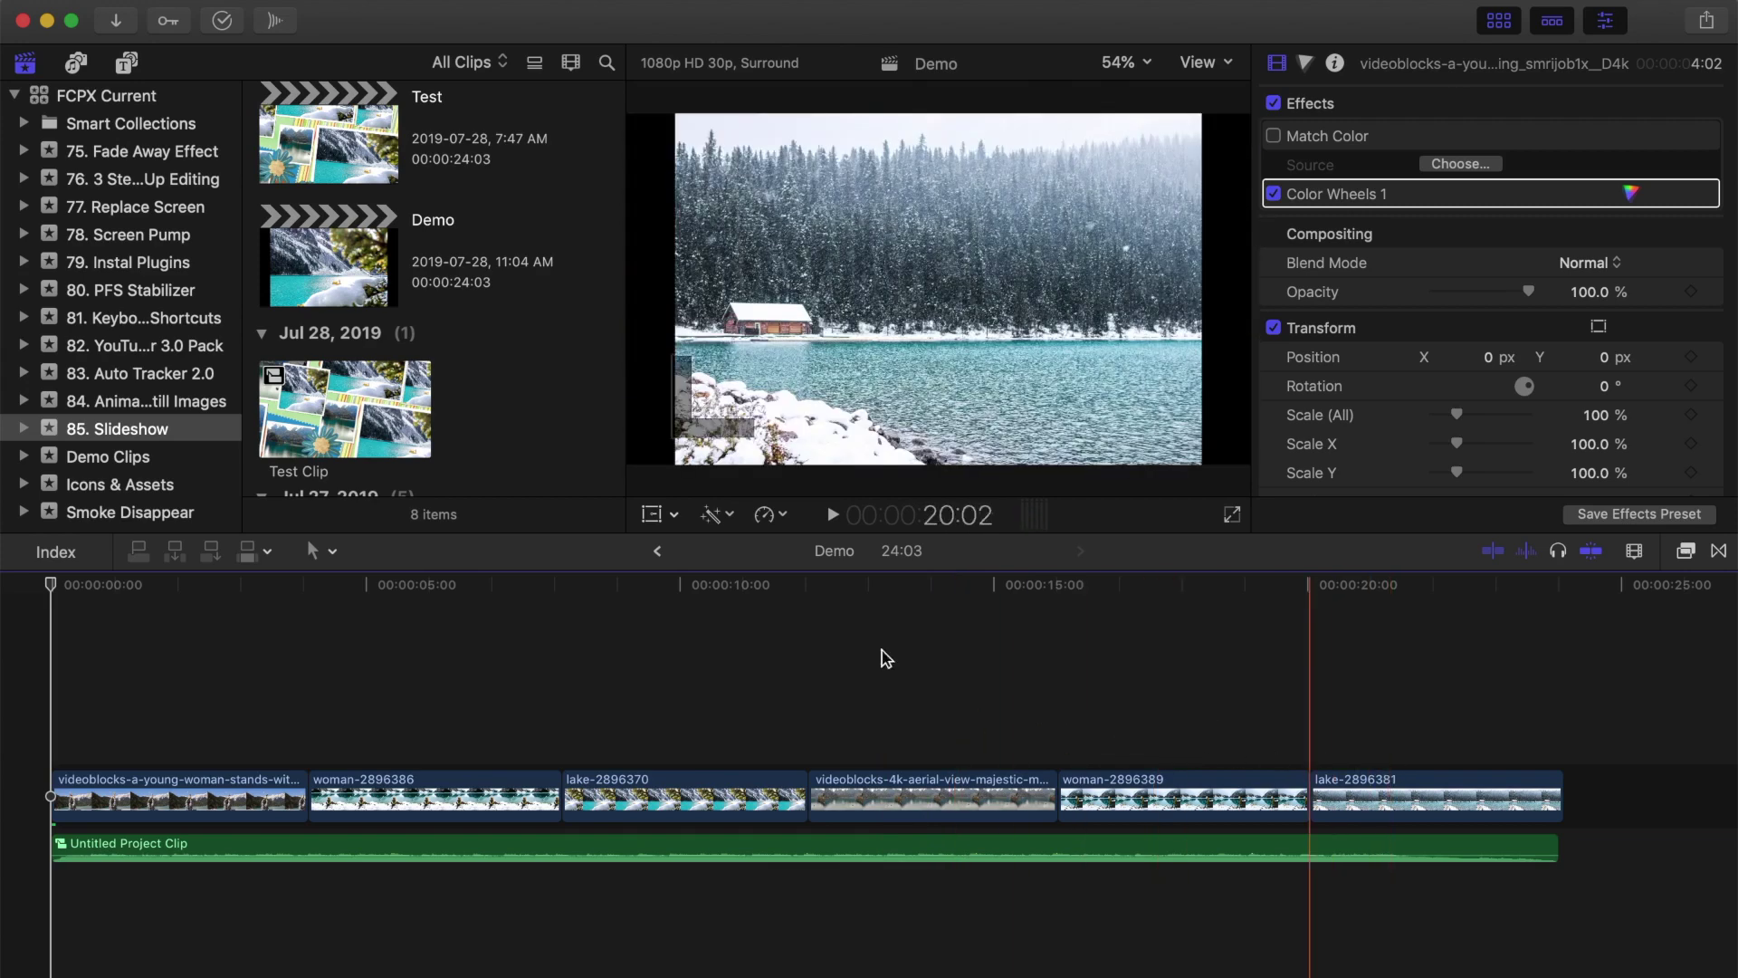
# Scale woman-2896386 up until it fills the frame and shift it upward
pyautogui.click(419, 796)
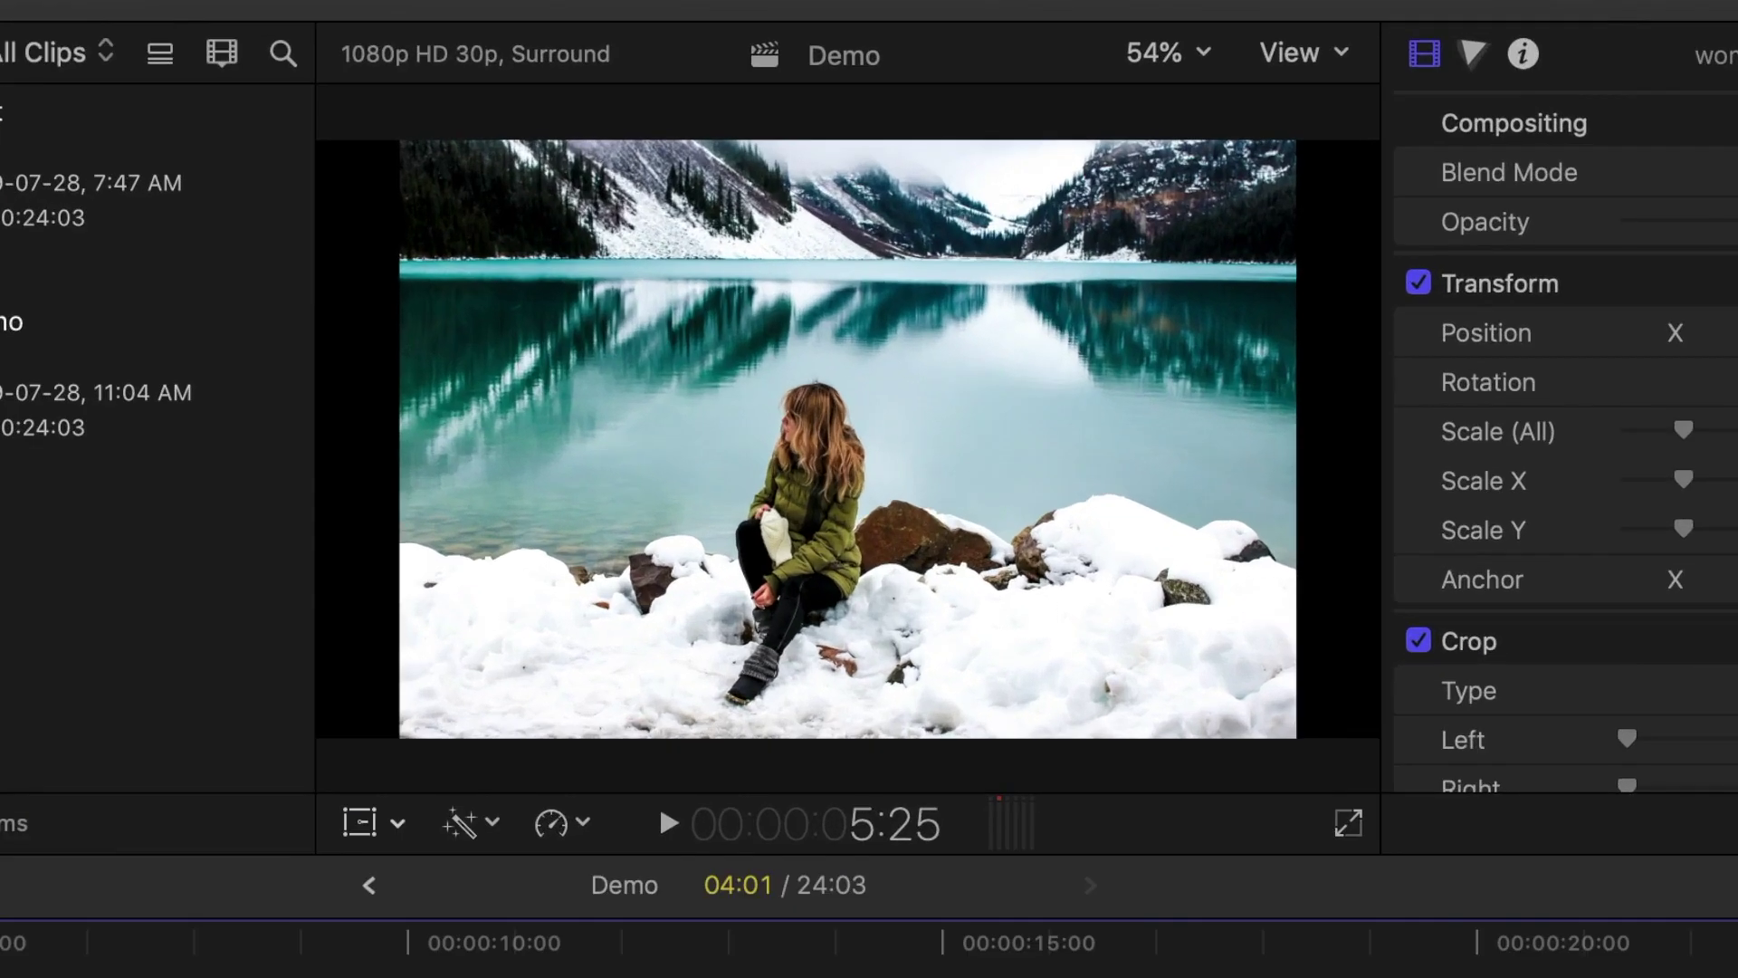
pyautogui.click(359, 826)
pyautogui.moveTo(399, 738); pyautogui.dragTo(294, 795)
pyautogui.moveTo(848, 438); pyautogui.dragTo(848, 418)
pyautogui.click(1305, 122)
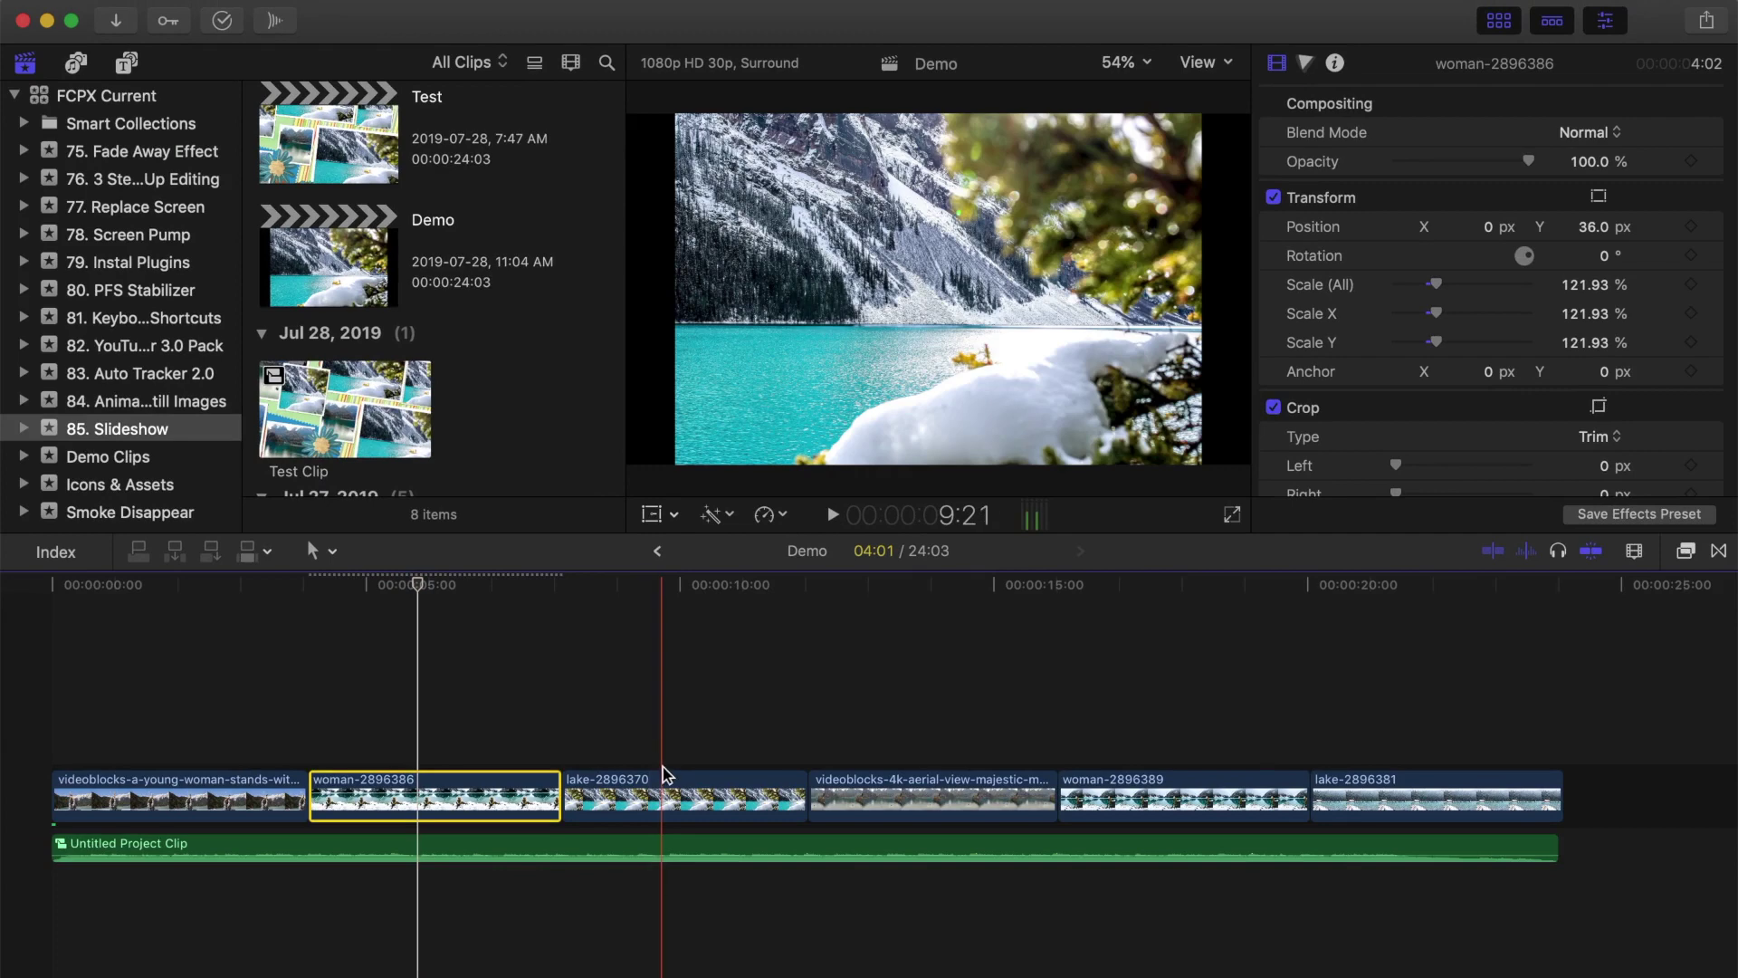
# Switch lake-2896370's Spatial Conform type from Fit to Fill
pyautogui.click(666, 795)
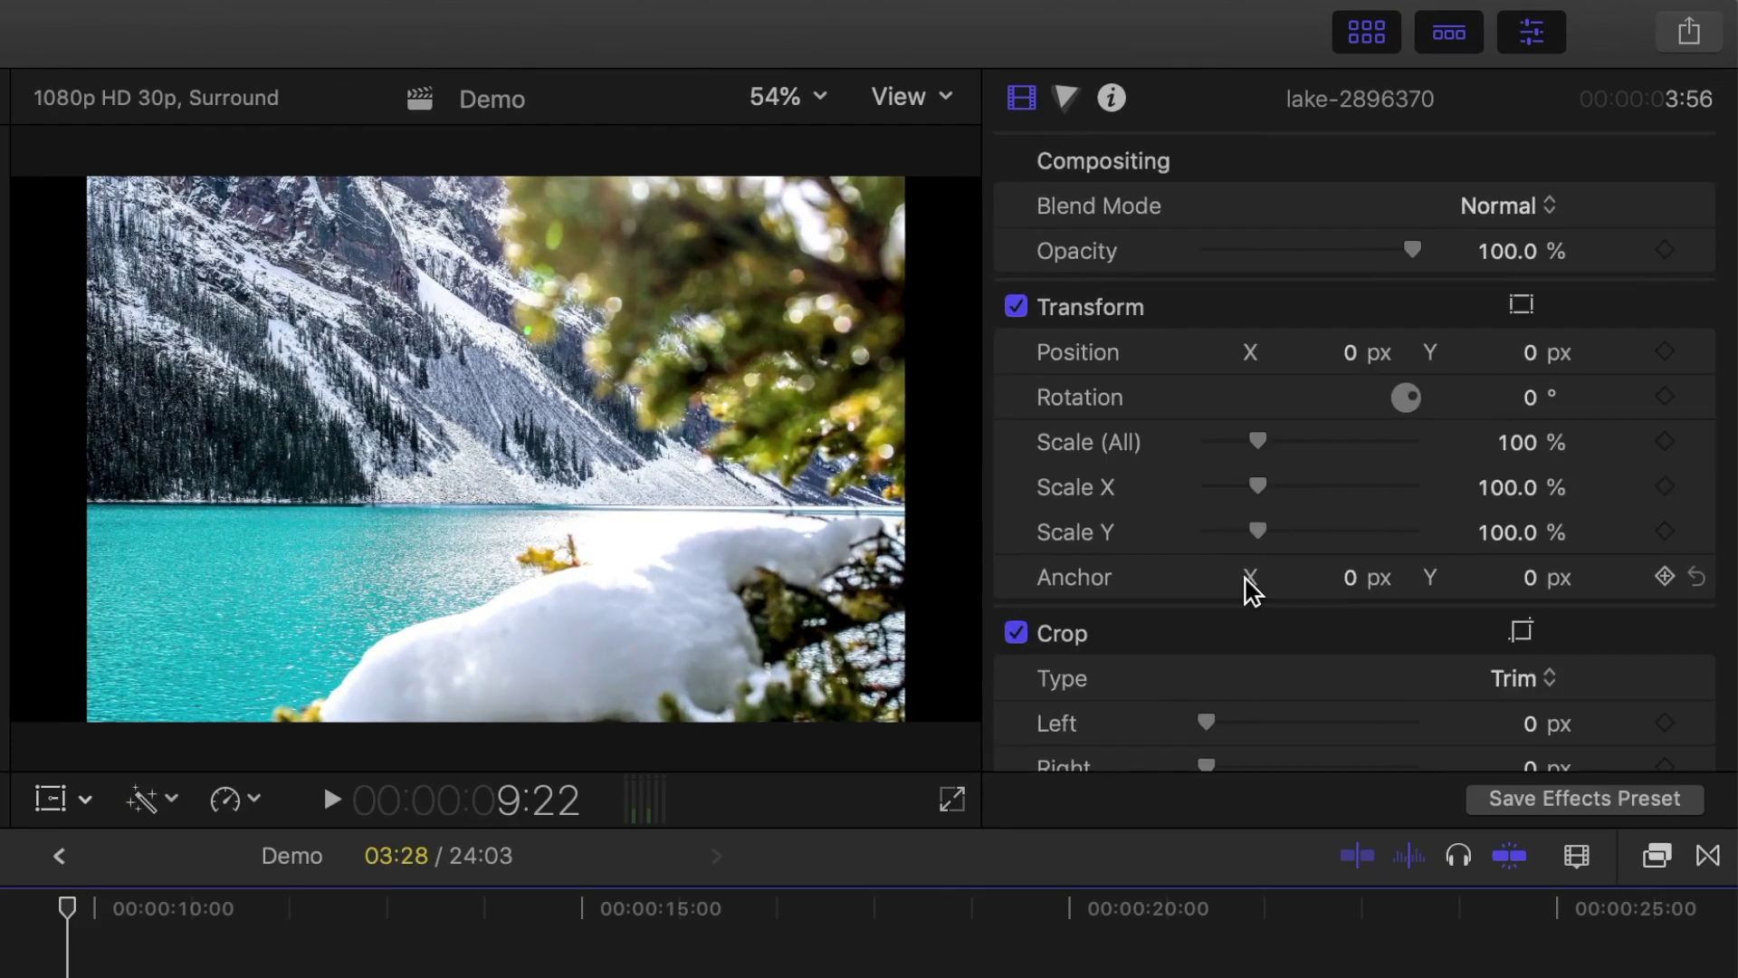
pyautogui.scroll(-5, 1425, 381)
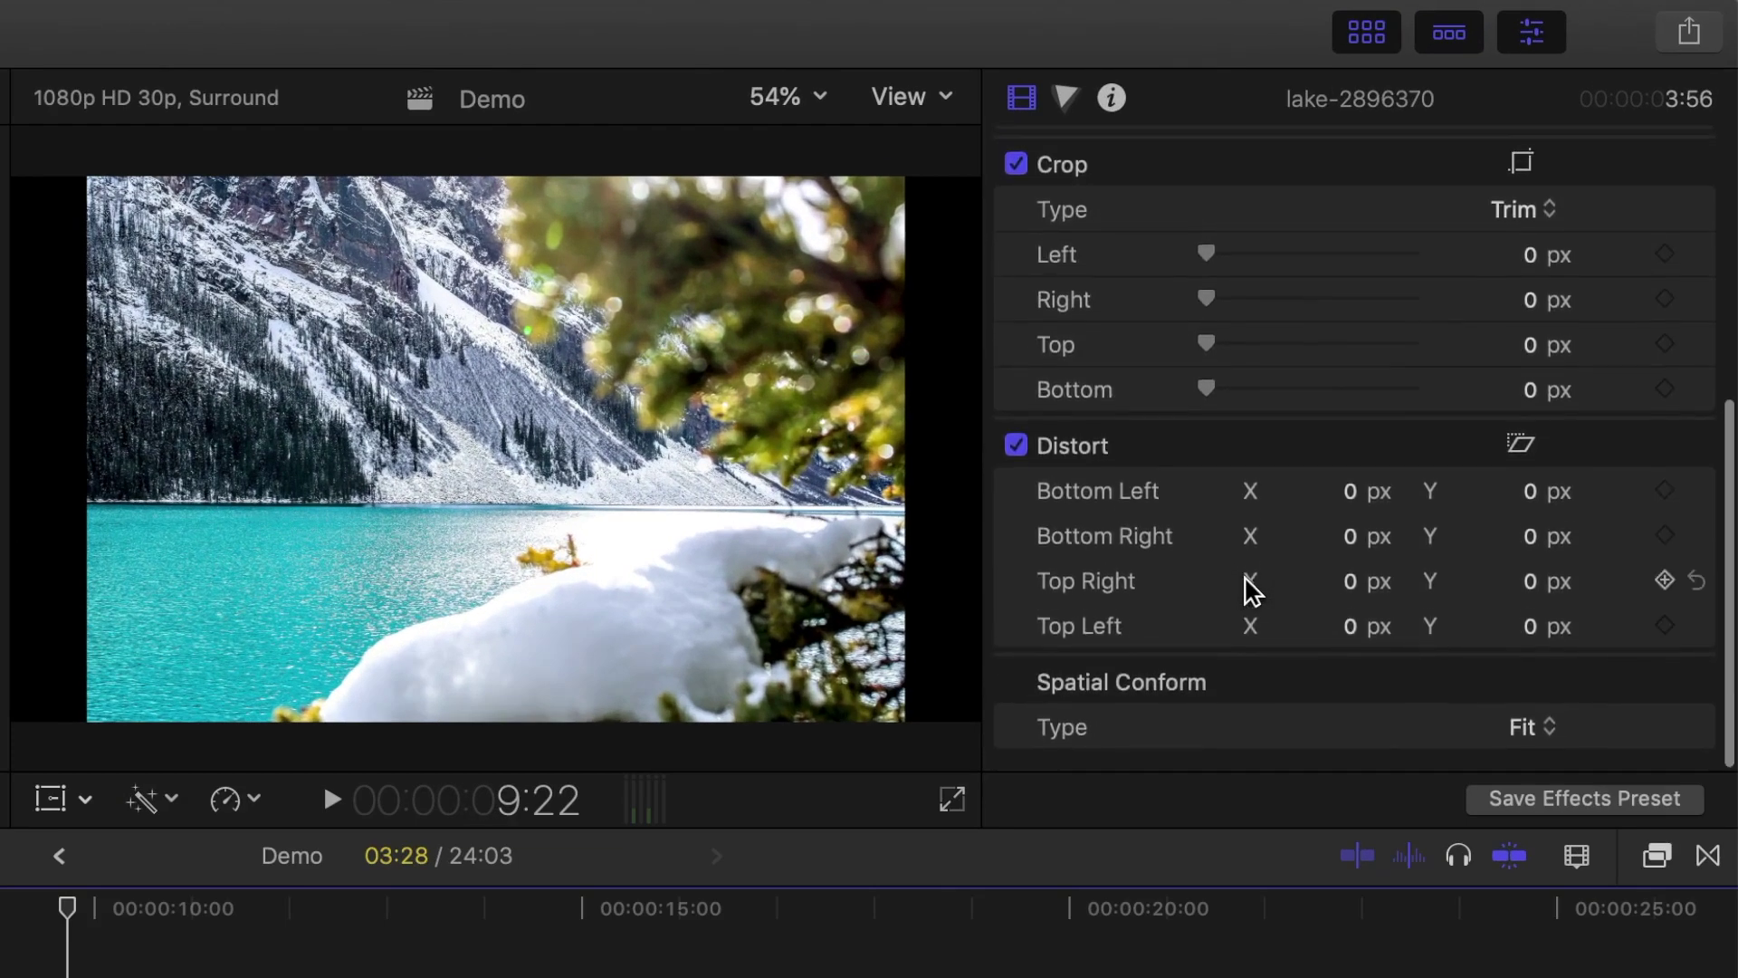
pyautogui.click(1550, 729)
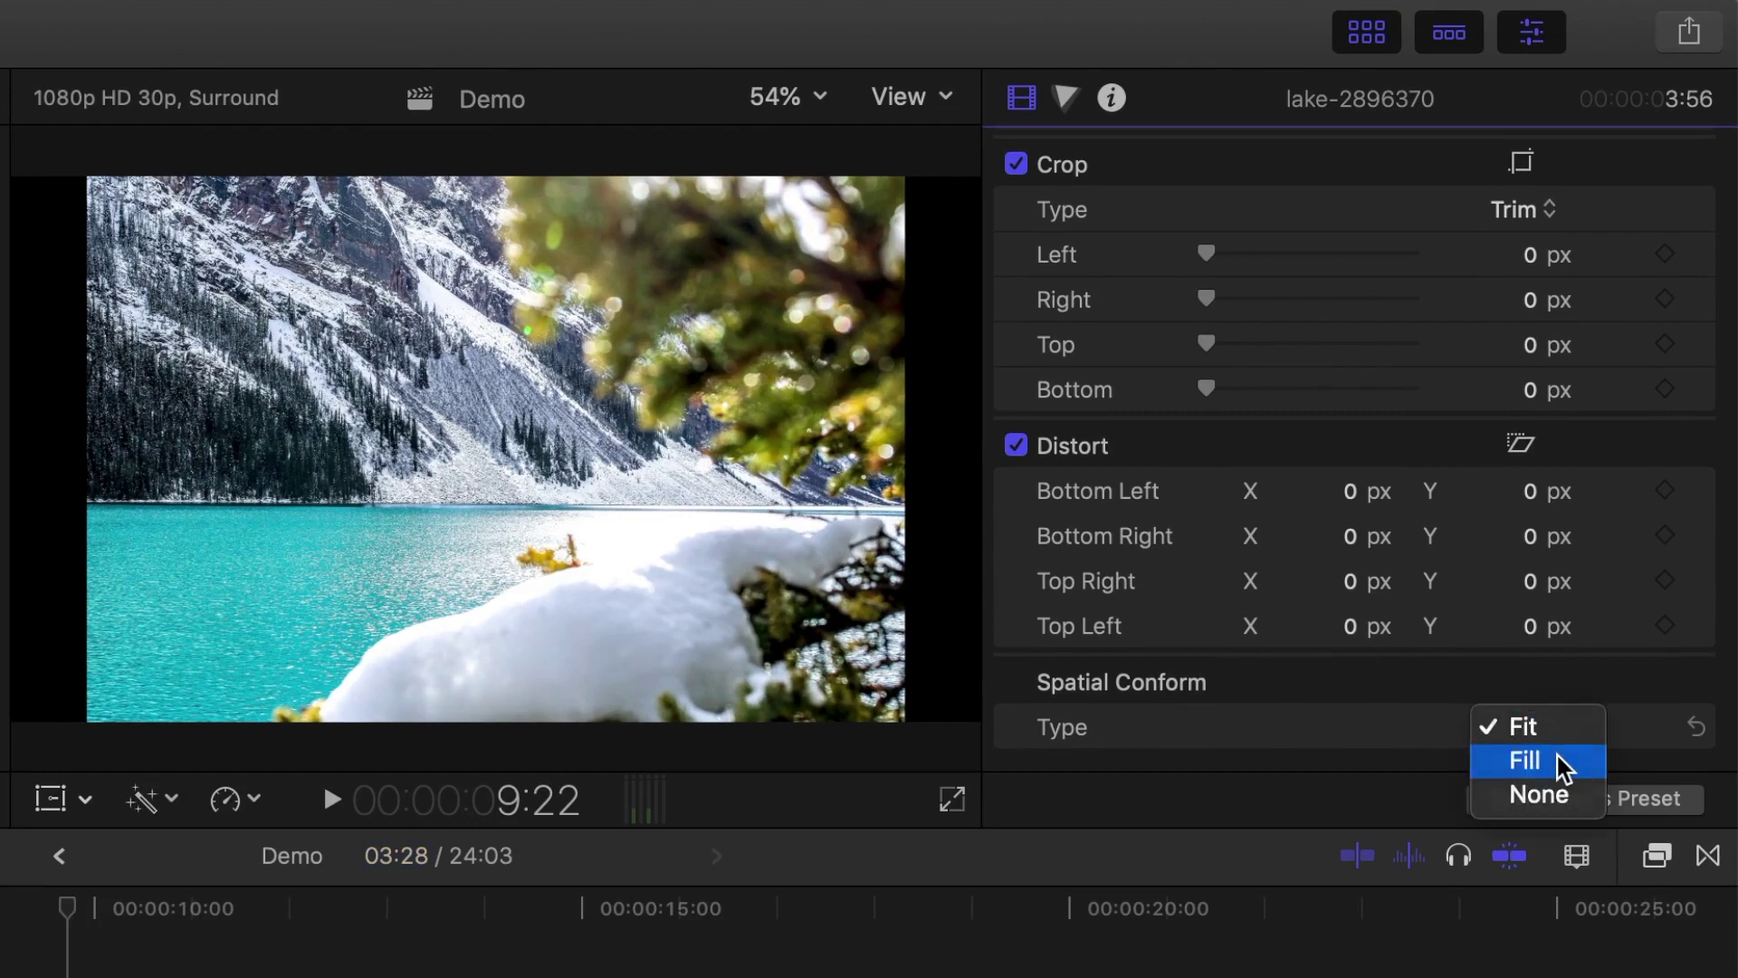
pyautogui.click(1557, 758)
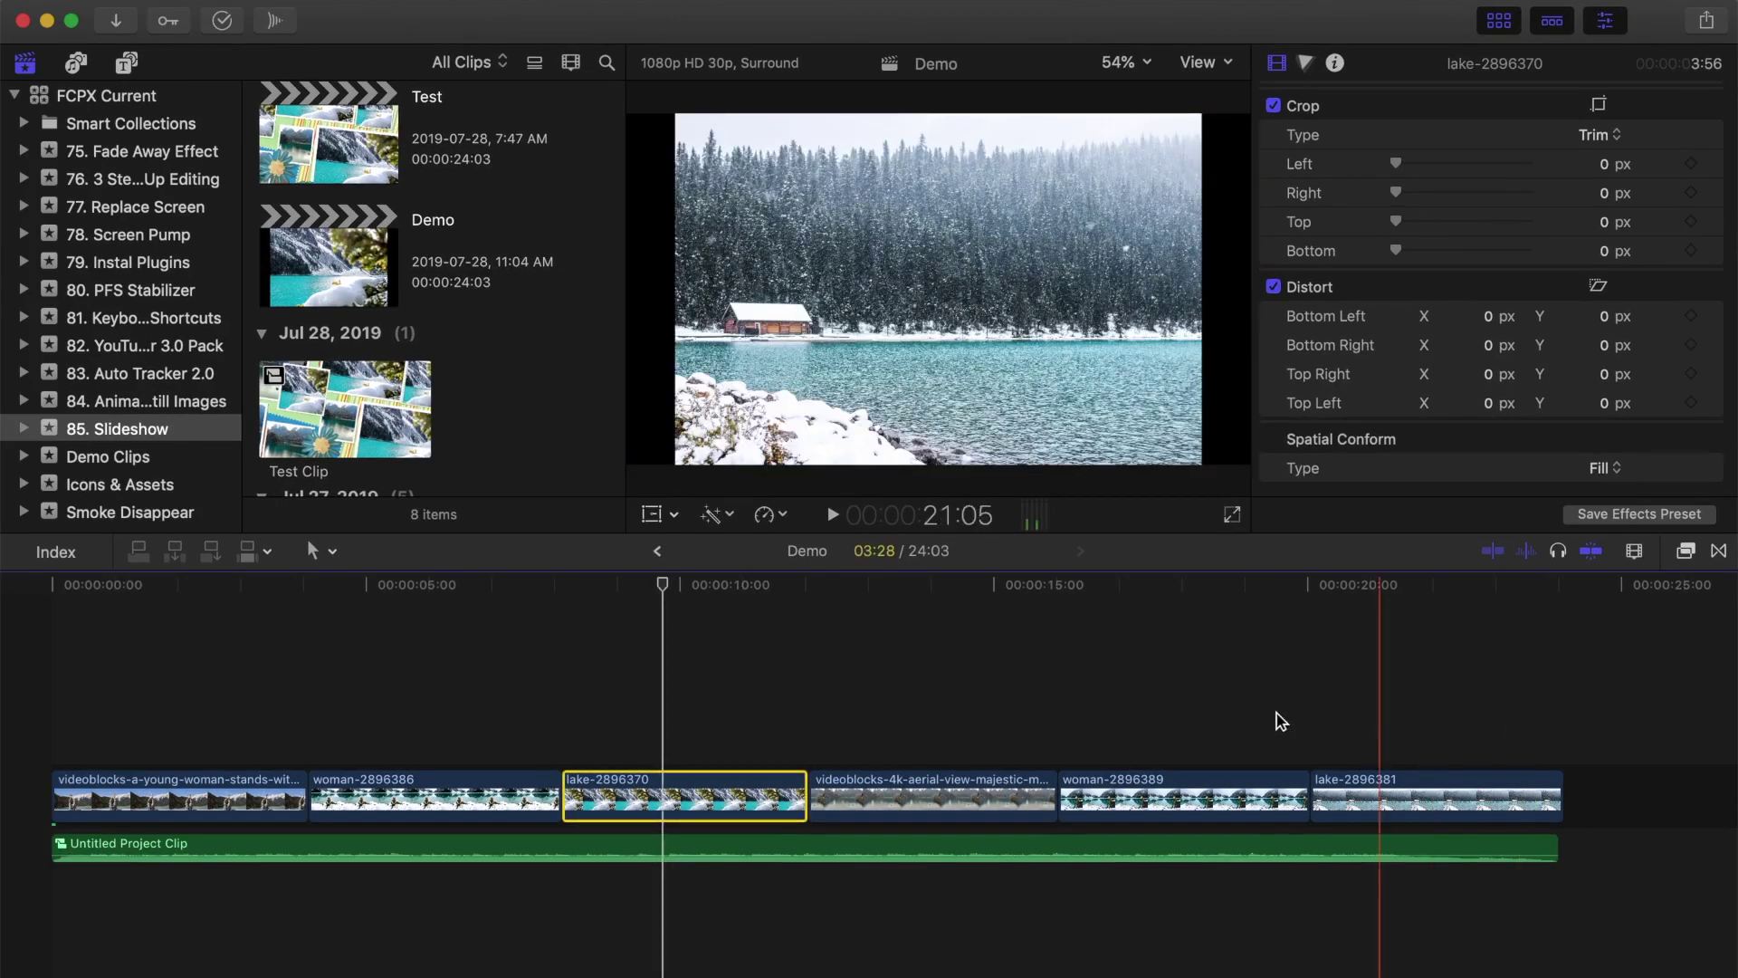
pyautogui.click(1154, 797)
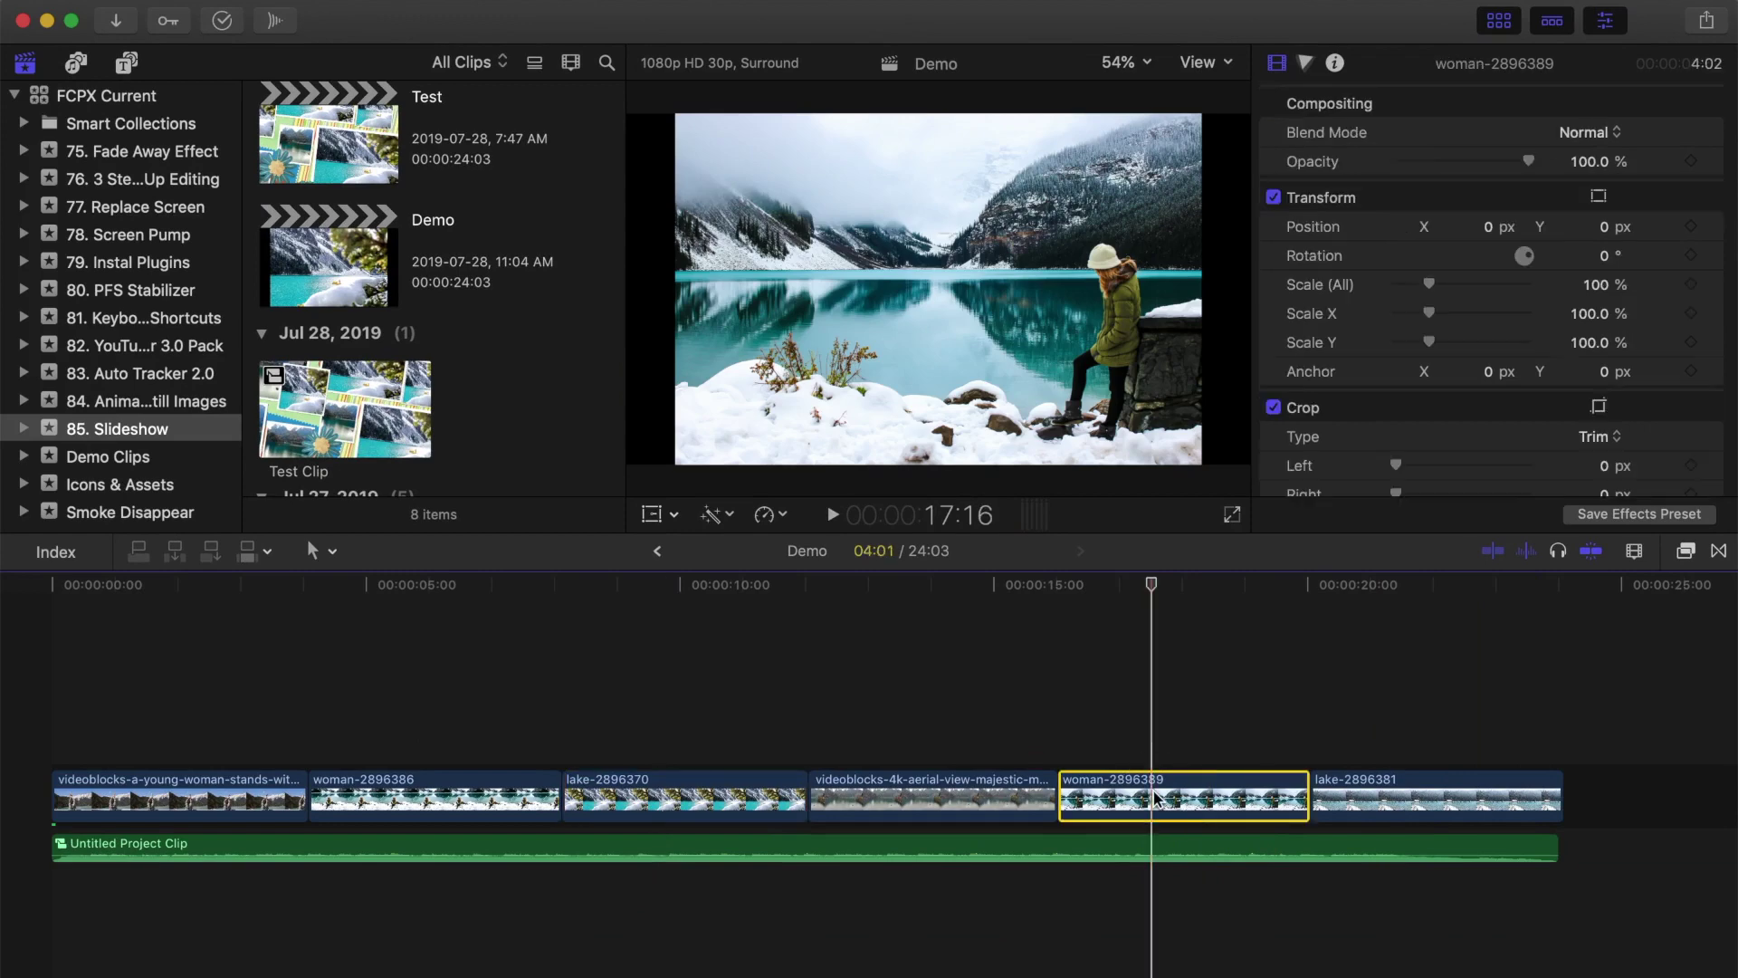
# Apply a Ken Burns crop to woman-2896389 and reframe its Start rectangle
pyautogui.click(674, 516)
pyautogui.click(720, 569)
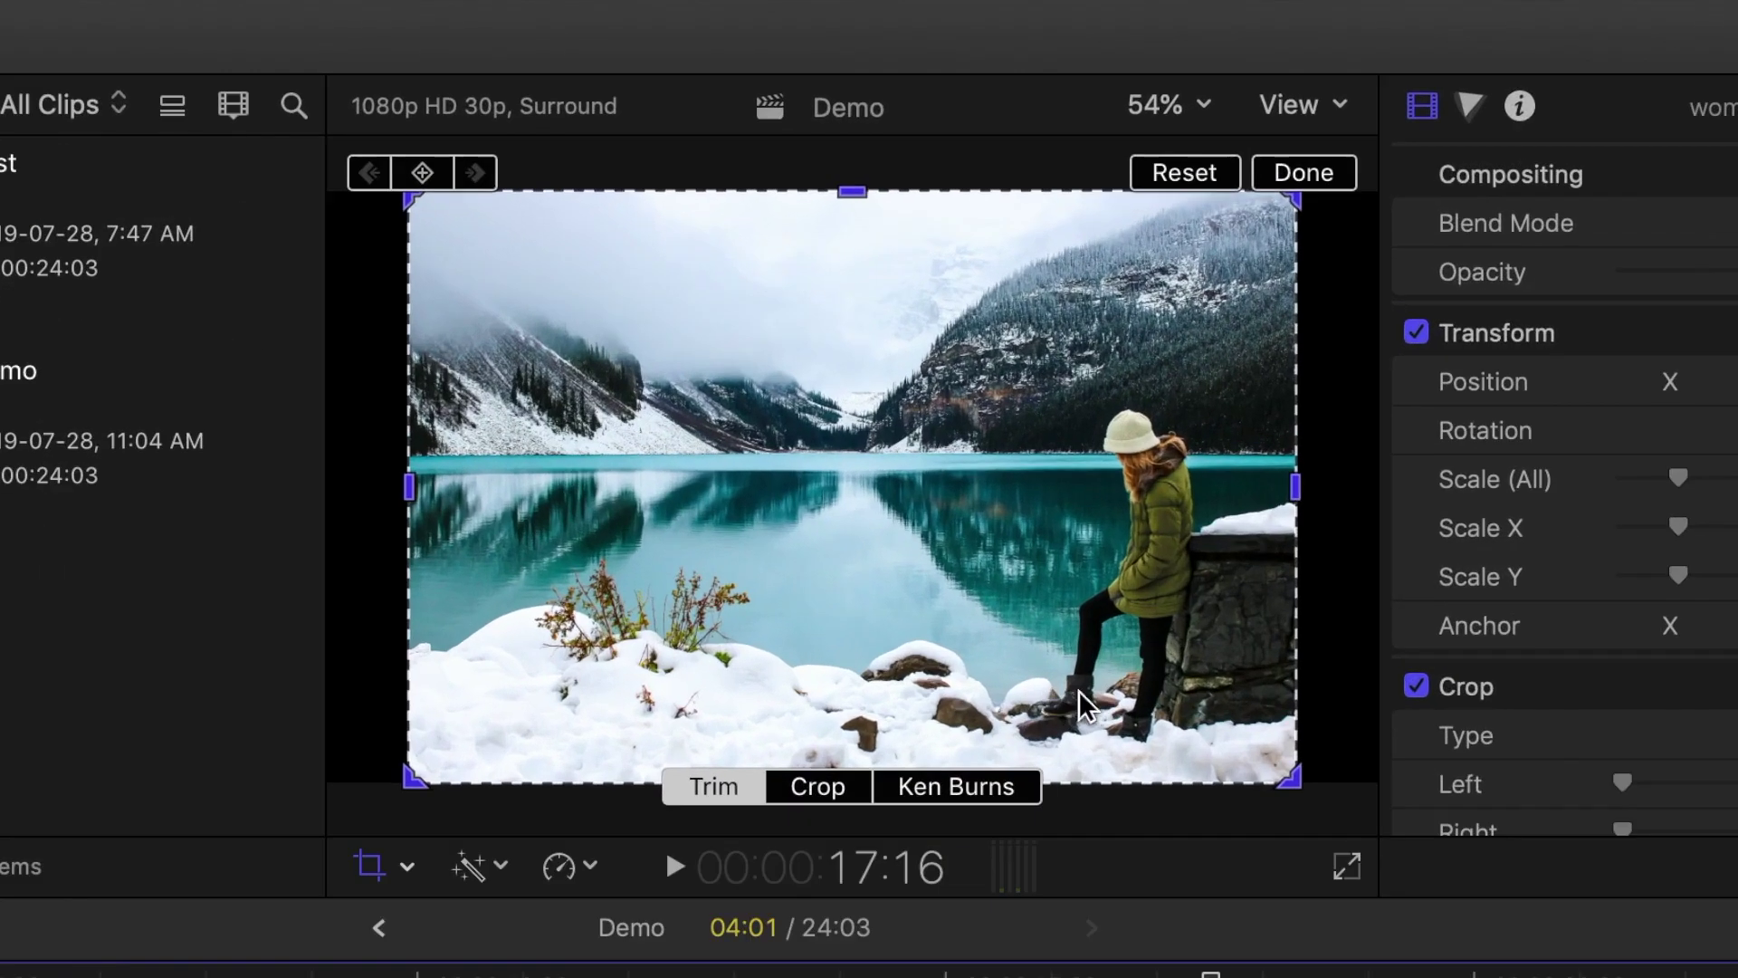
pyautogui.click(976, 786)
pyautogui.moveTo(872, 496); pyautogui.dragTo(915, 538)
pyautogui.click(1303, 173)
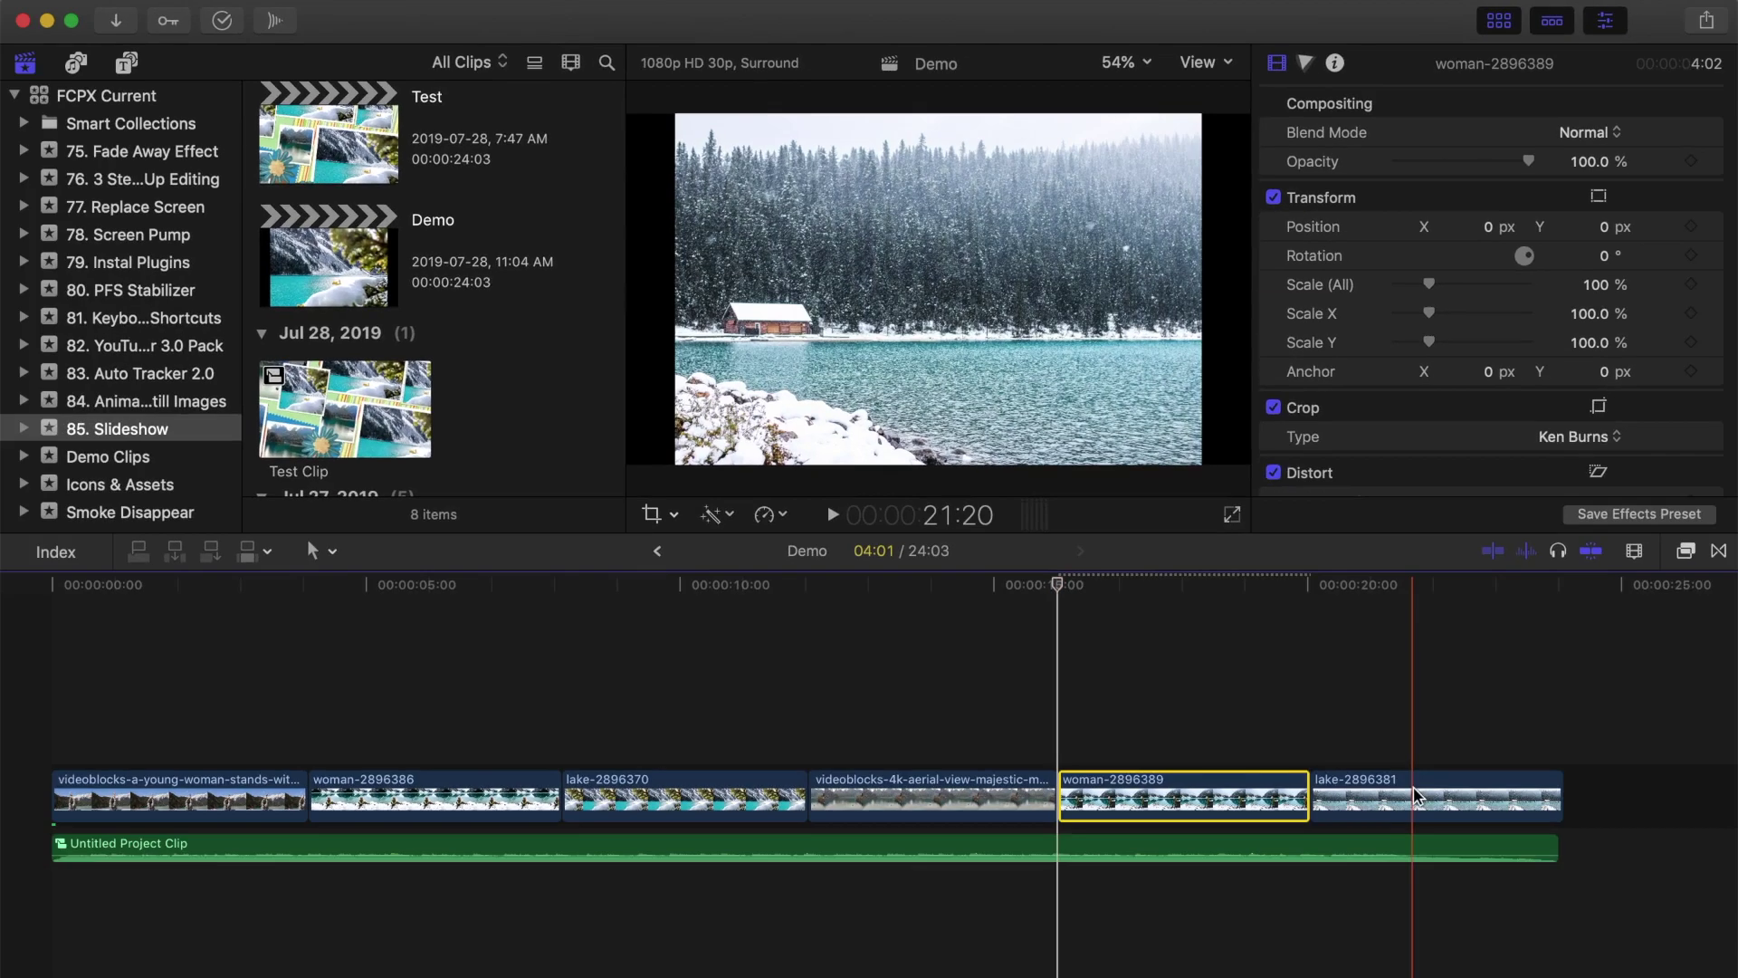
# Set lake-2896381 to Fill and return to the edit point after the first clip
pyautogui.click(1485, 952)
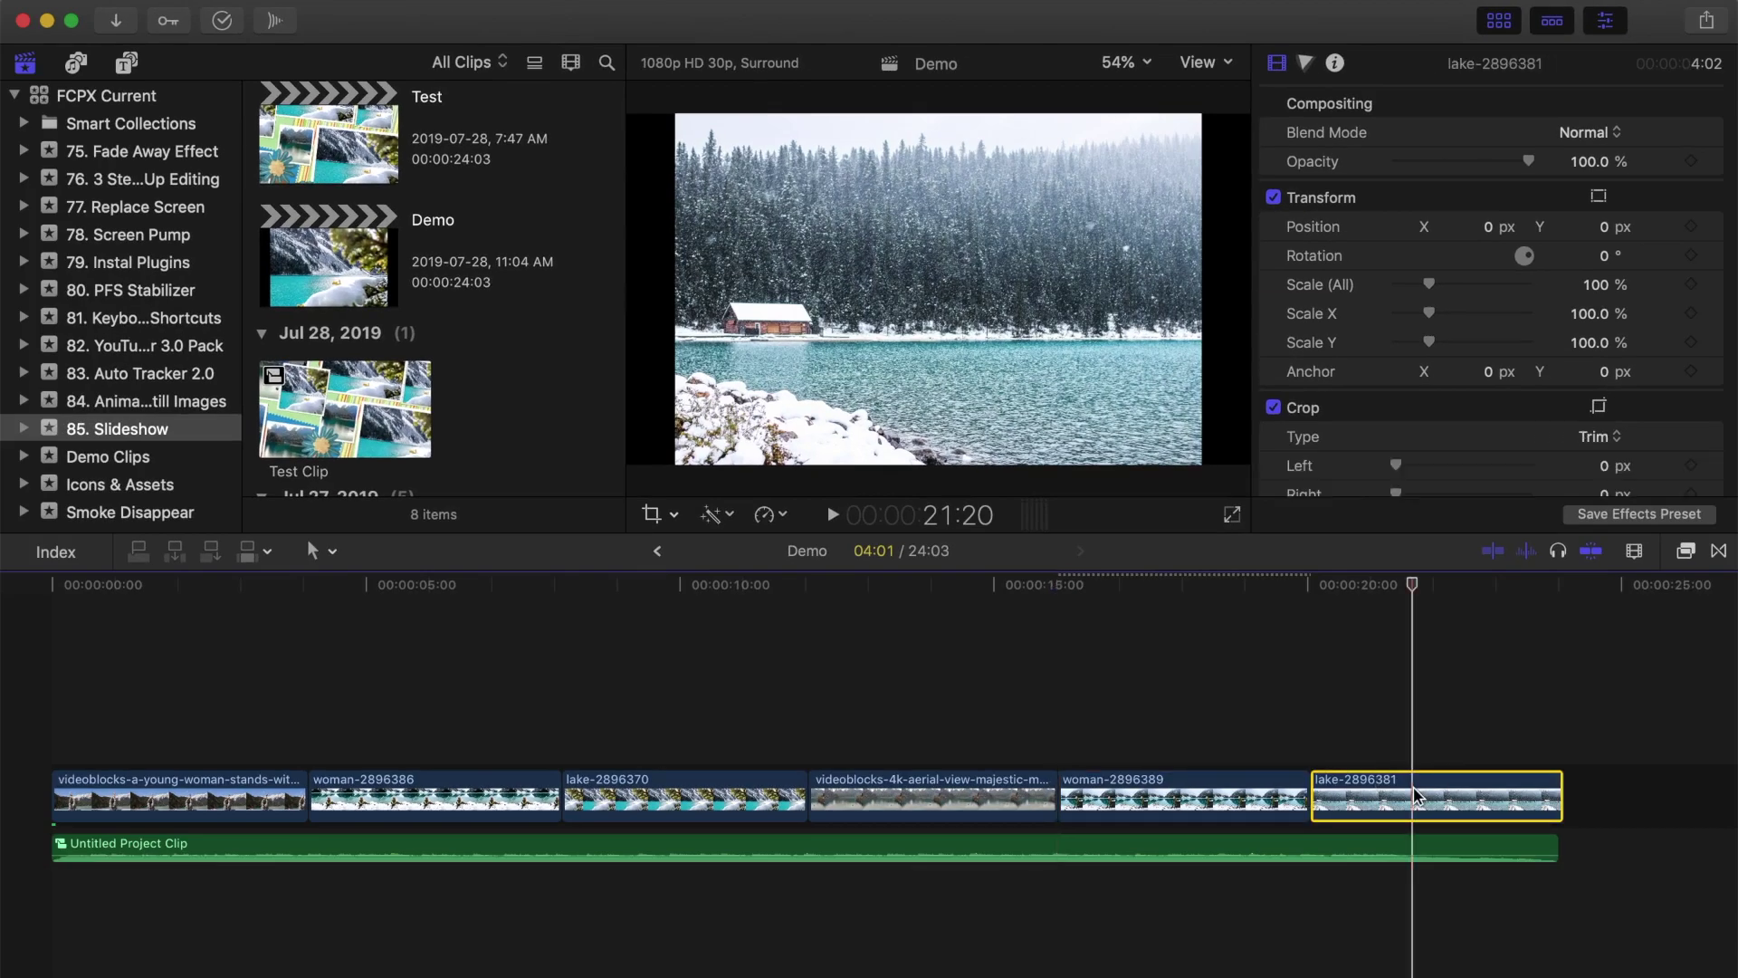
pyautogui.scroll(-5, 1506, 353)
pyautogui.click(1618, 467)
pyautogui.click(1617, 492)
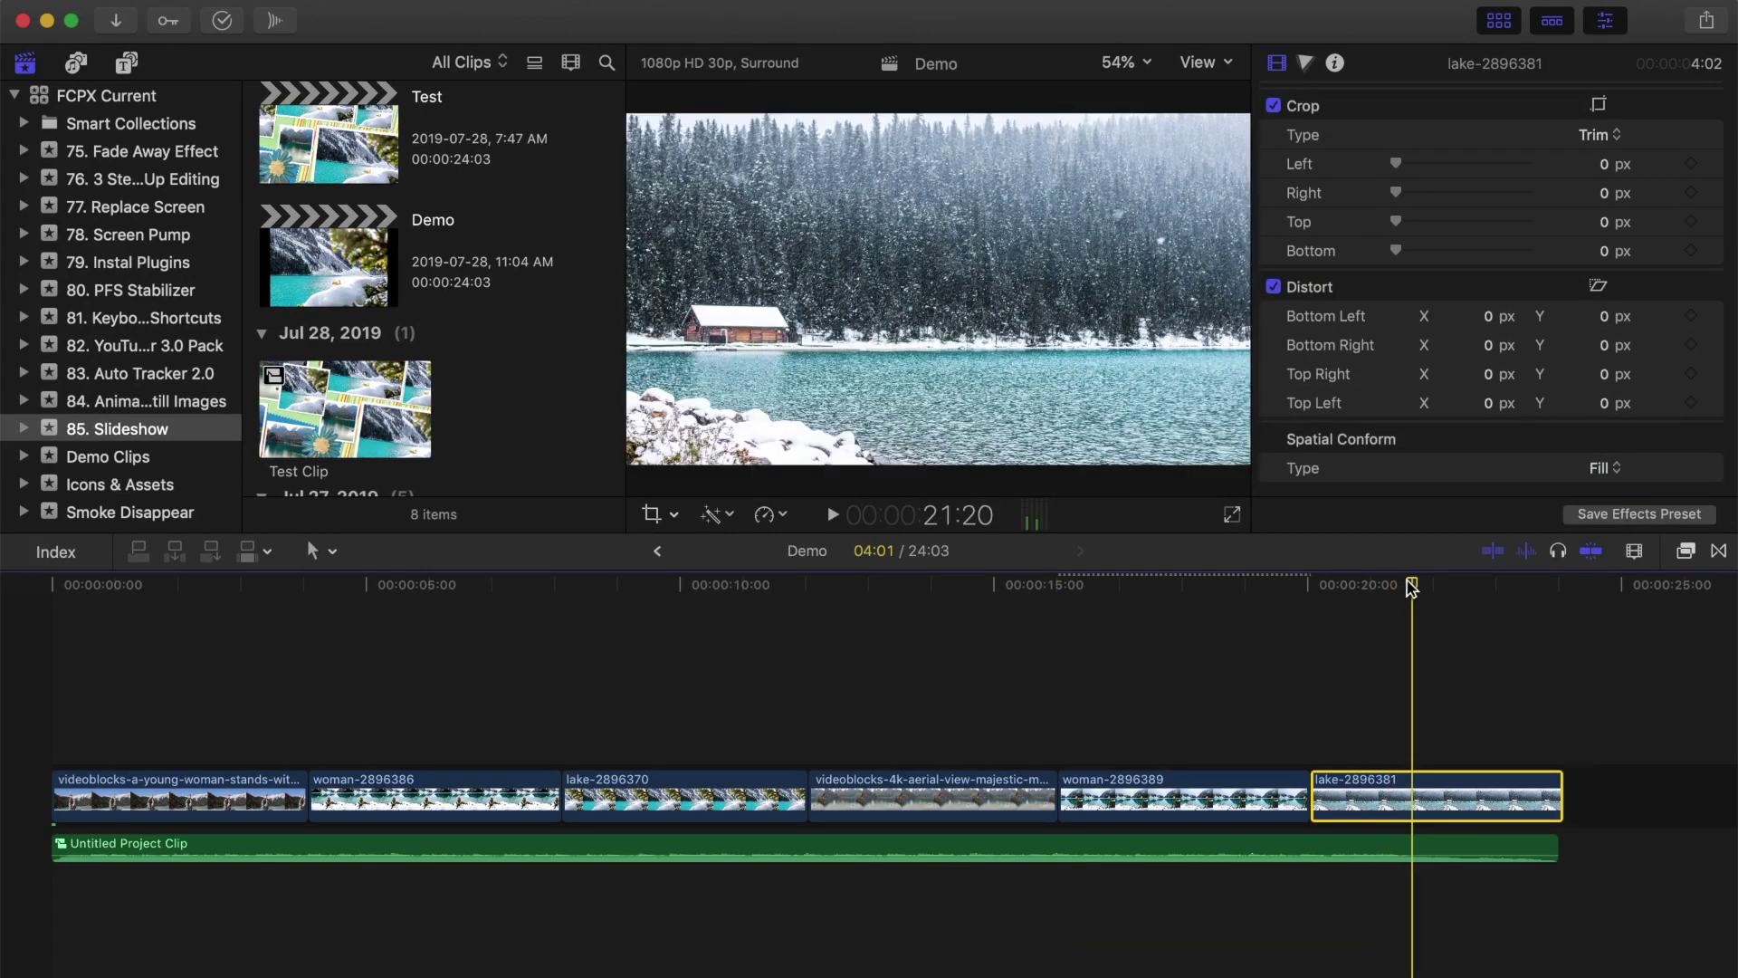
pyautogui.moveTo(1413, 590); pyautogui.dragTo(308, 587)
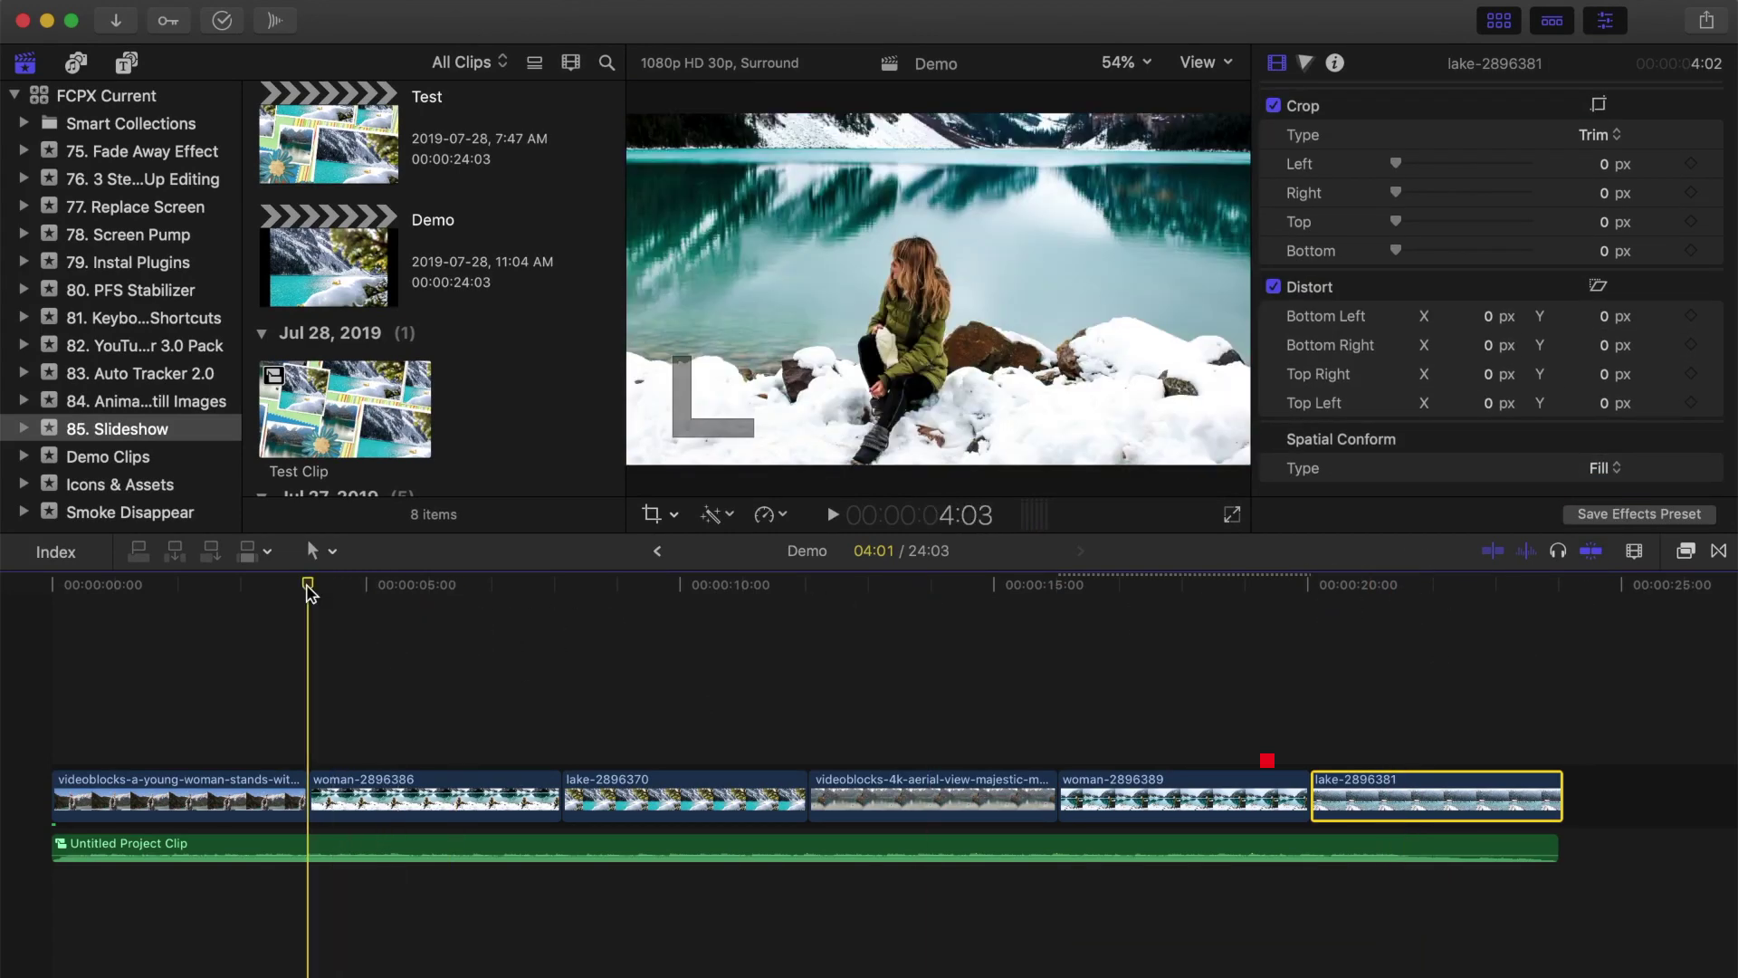
pyautogui.click(315, 797)
pyautogui.click(318, 796)
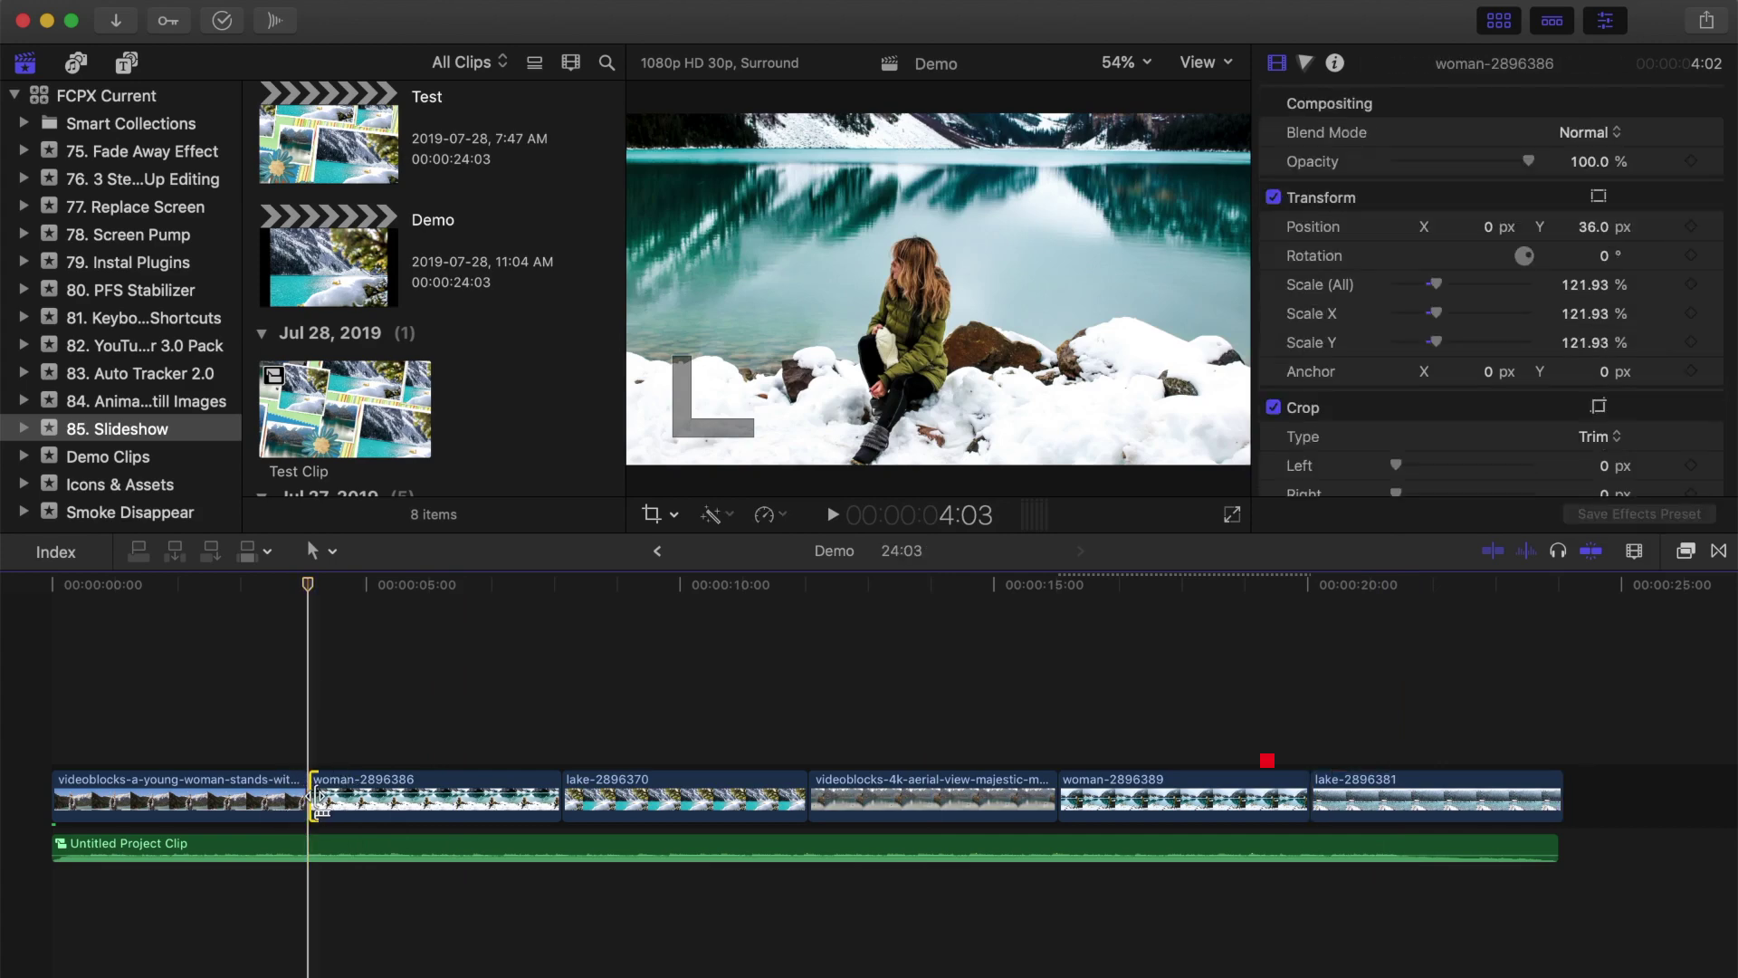
# Apply the Stylized Scrapbook Boomerang transition at the edit after the first clip
pyautogui.click(1722, 556)
pyautogui.scroll(-5, 1417, 690)
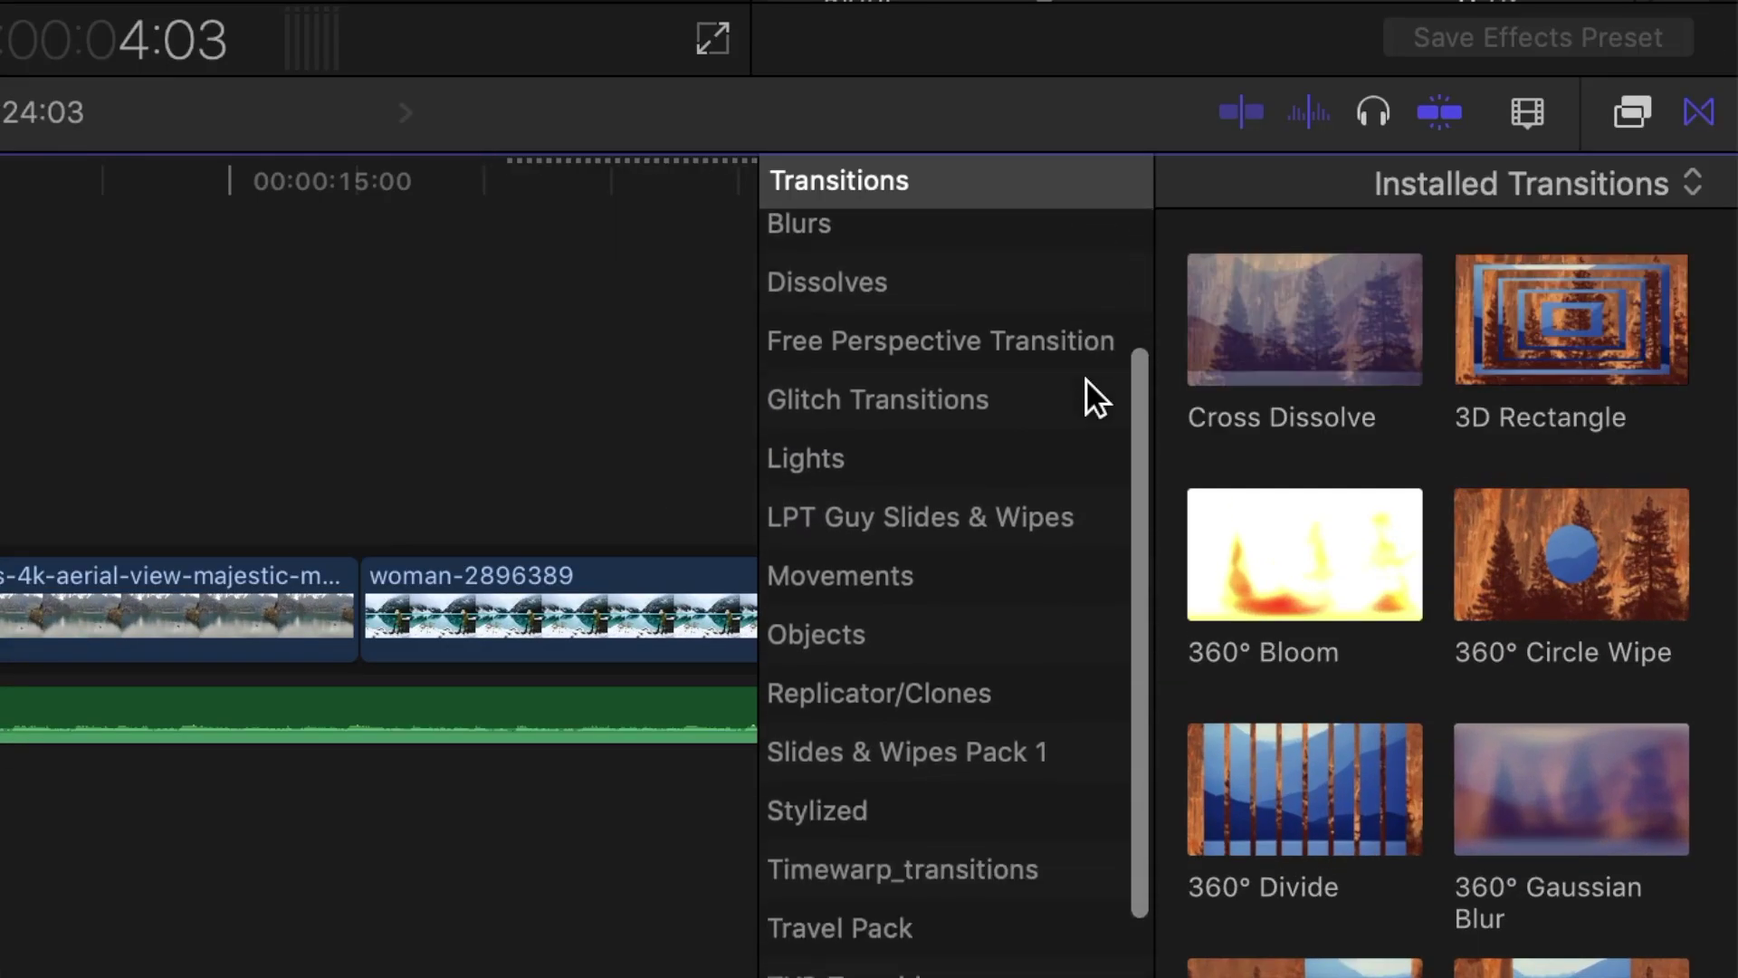
pyautogui.click(929, 715)
pyautogui.scroll(-10, 1363, 438)
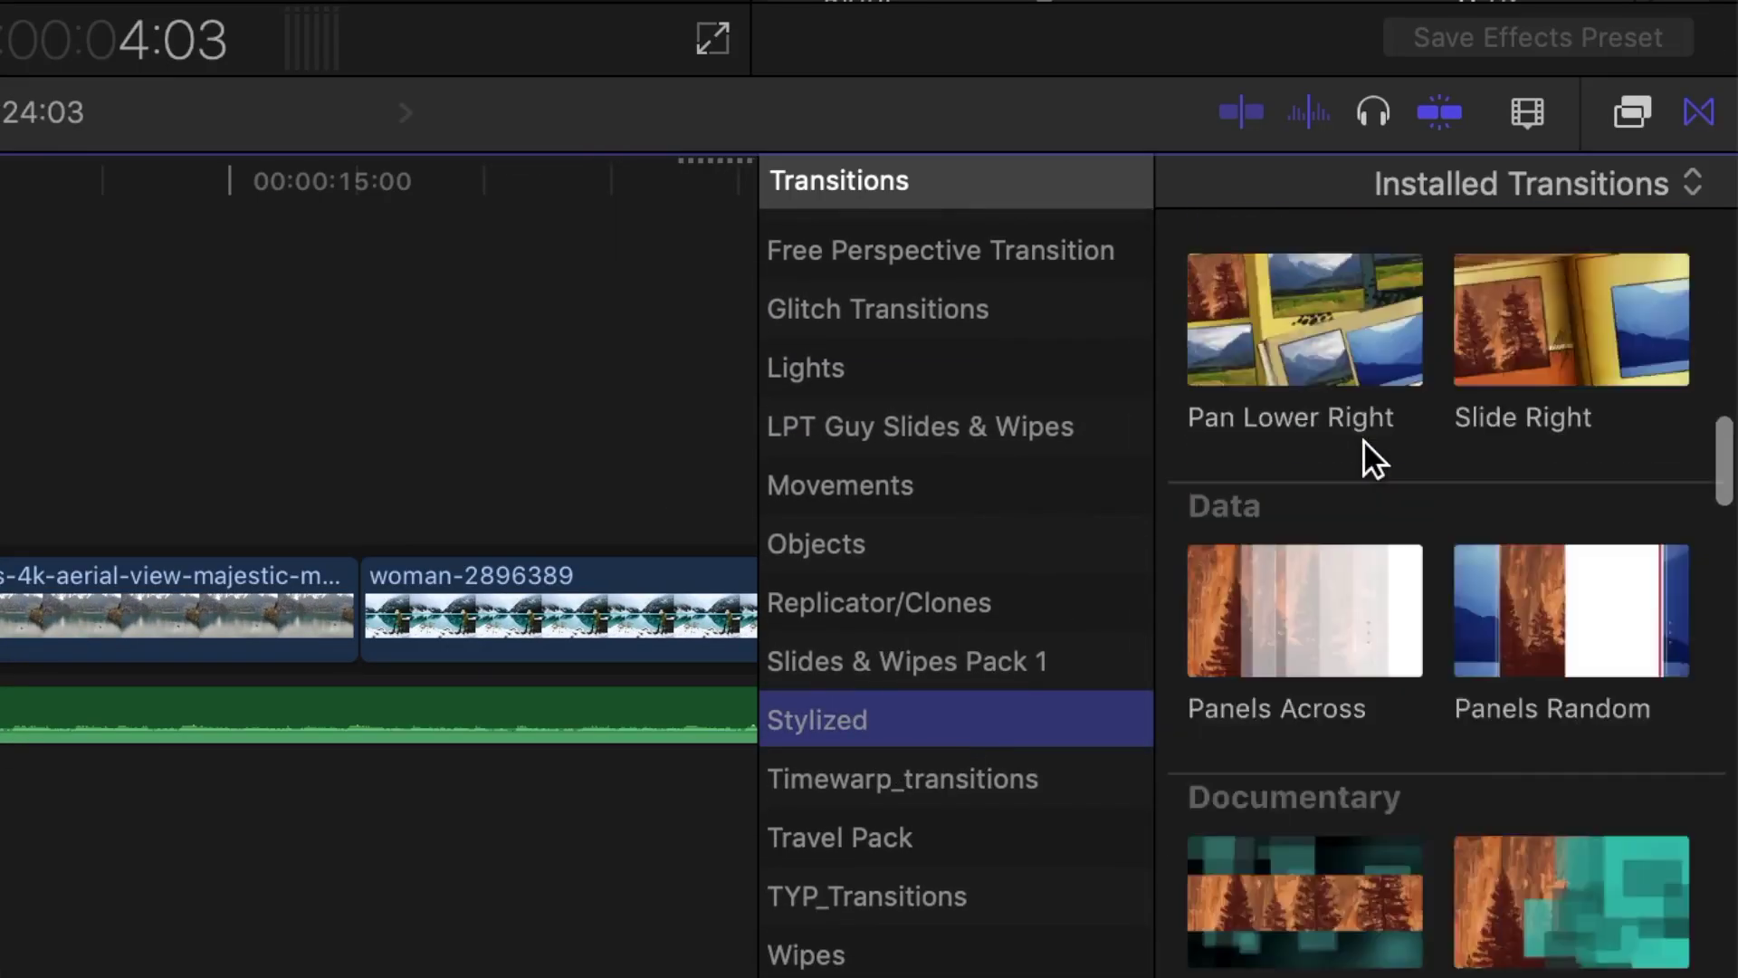
pyautogui.scroll(-10, 1363, 438)
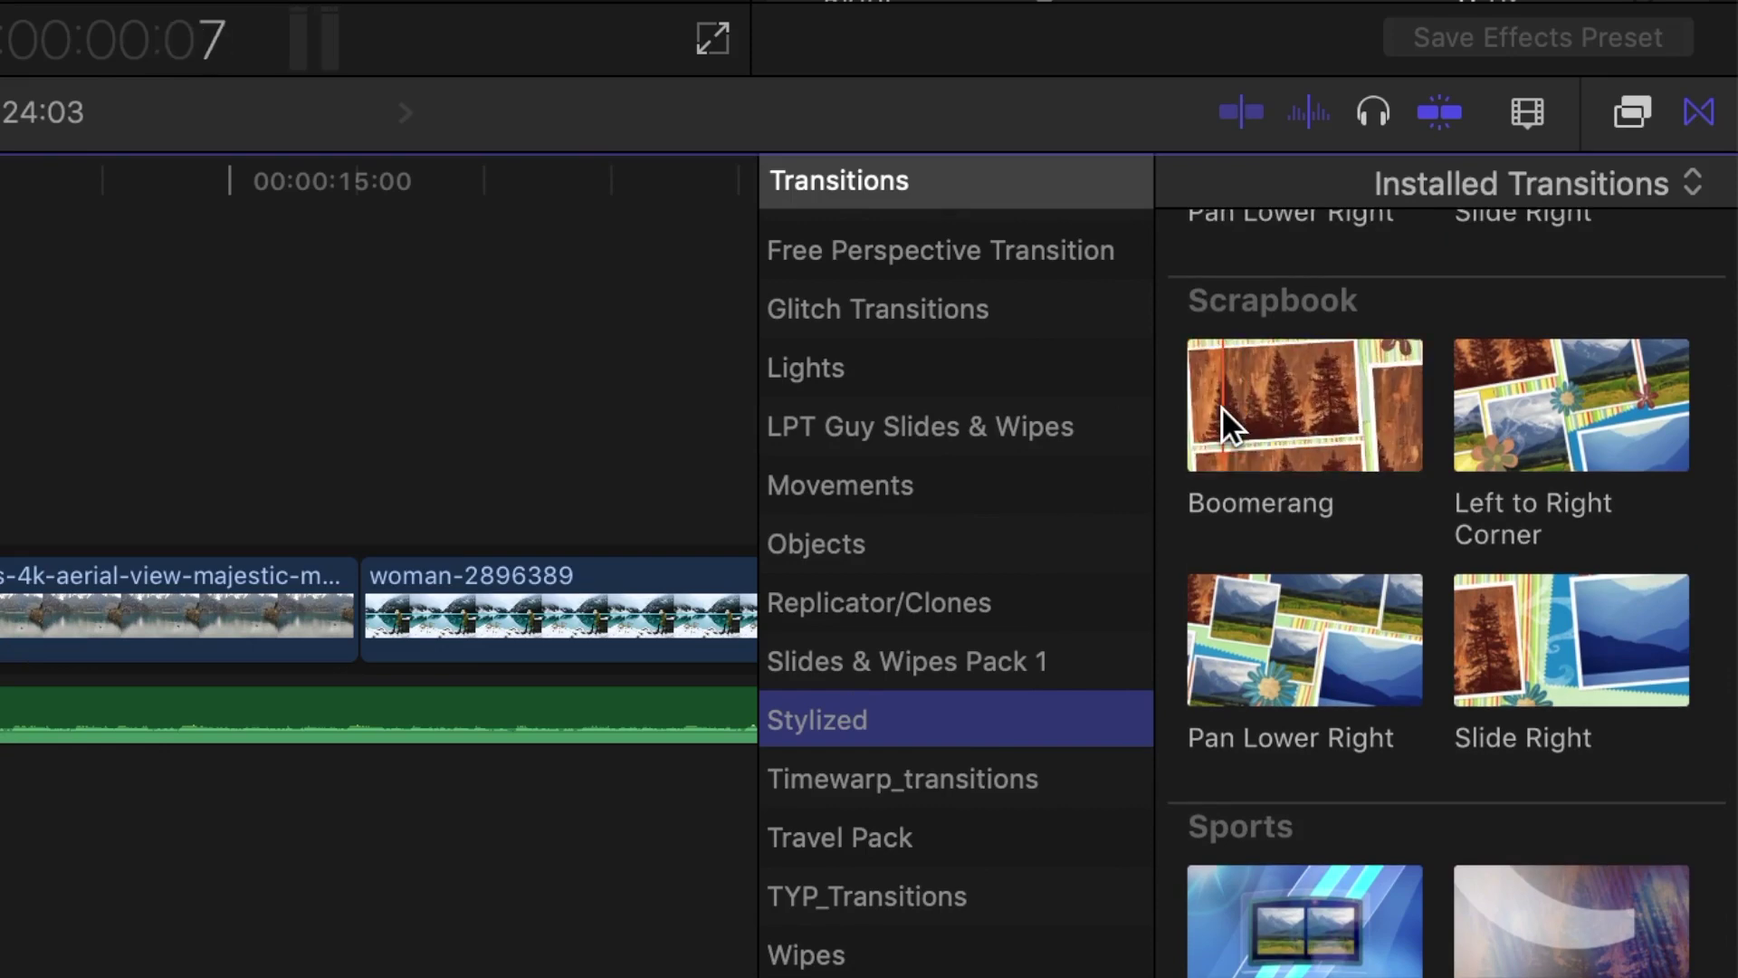
pyautogui.click(1242, 412)
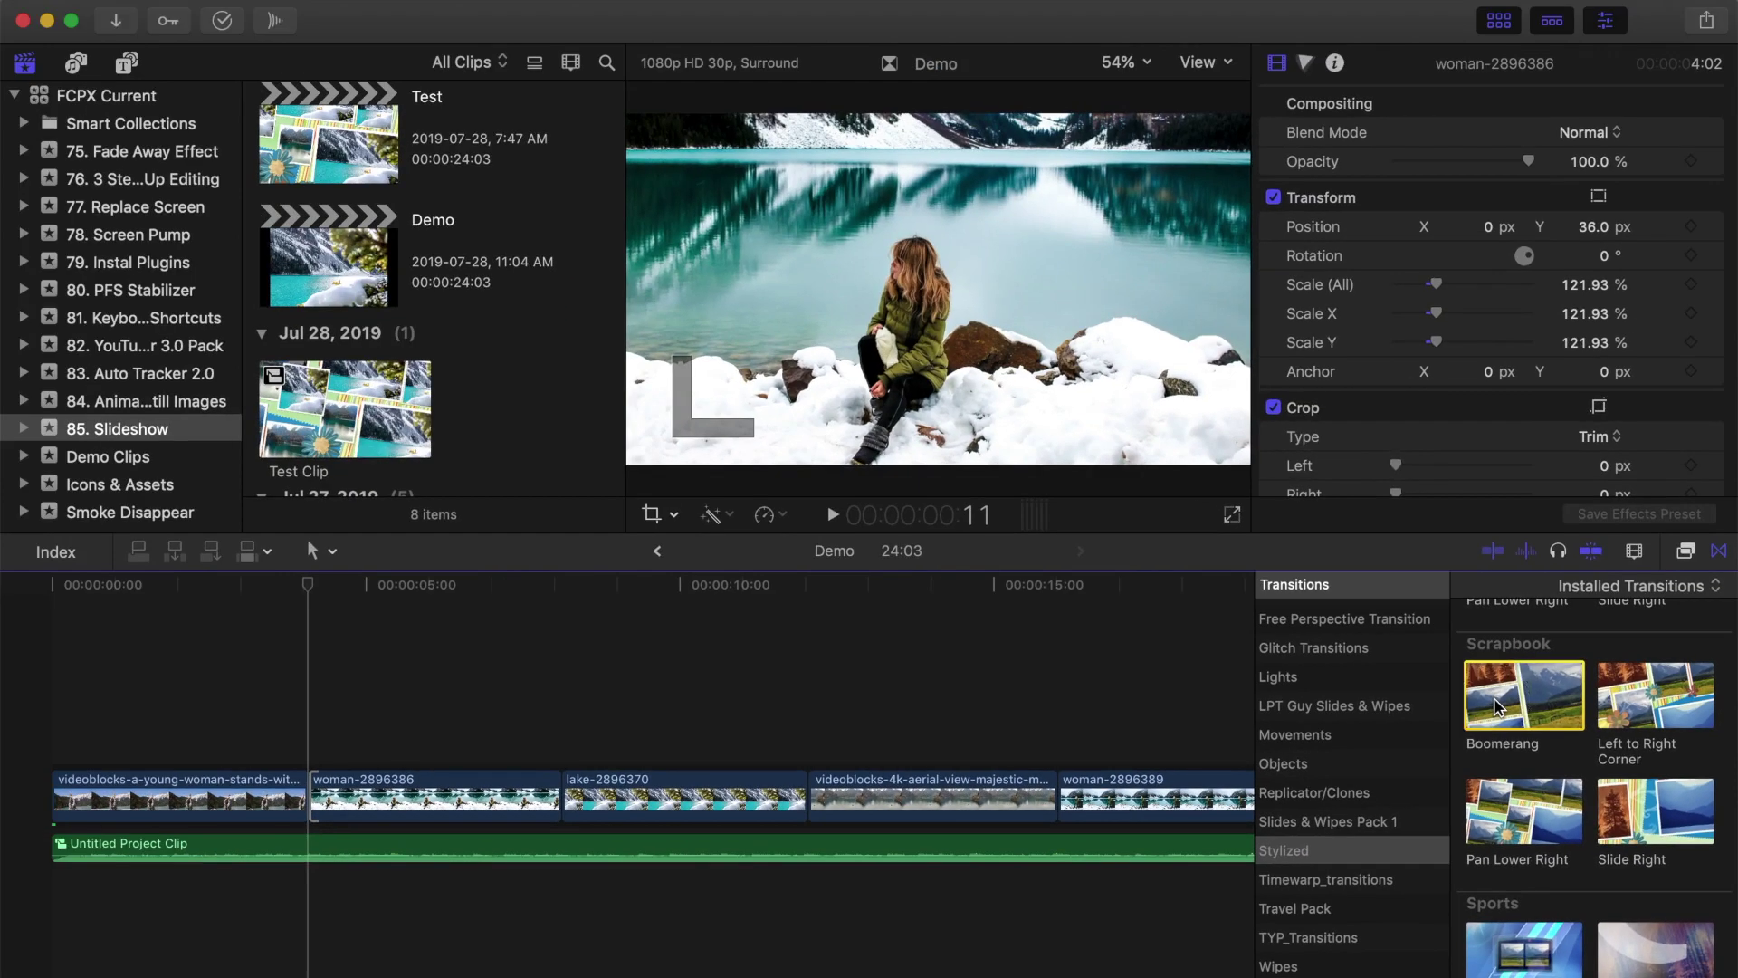
pyautogui.doubleClick(1494, 697)
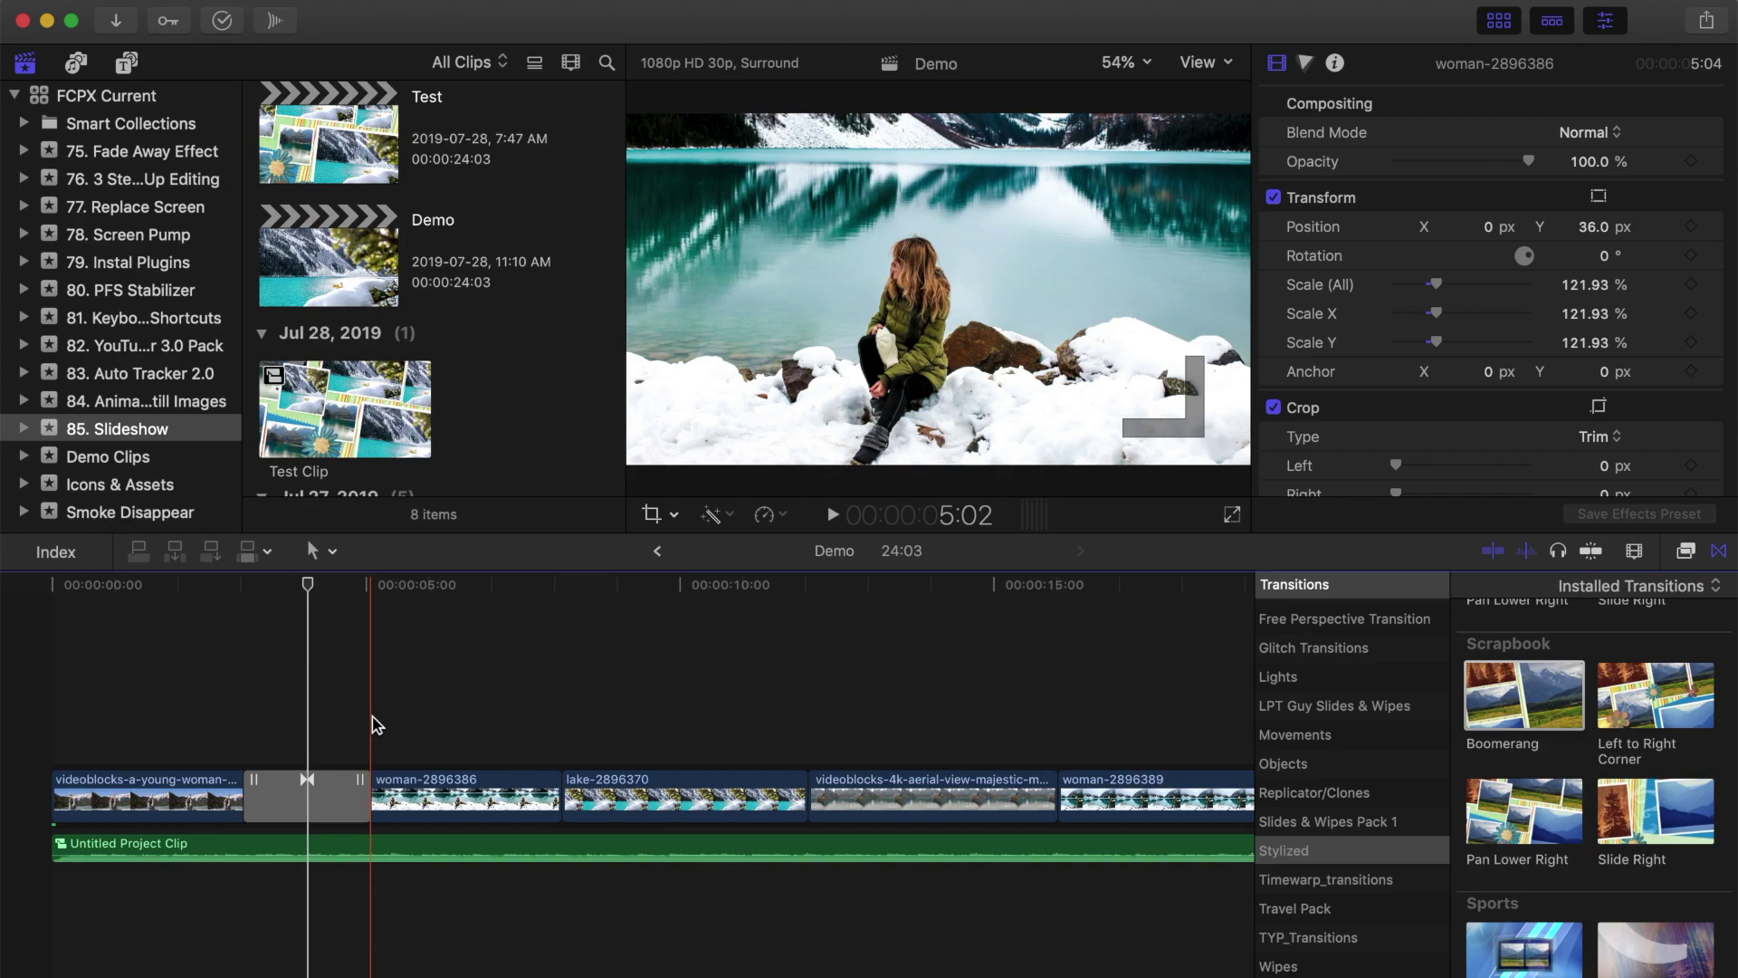
# Play back the Boomerang transition, then select it at 4:03 to show its settings
pyautogui.press('space')
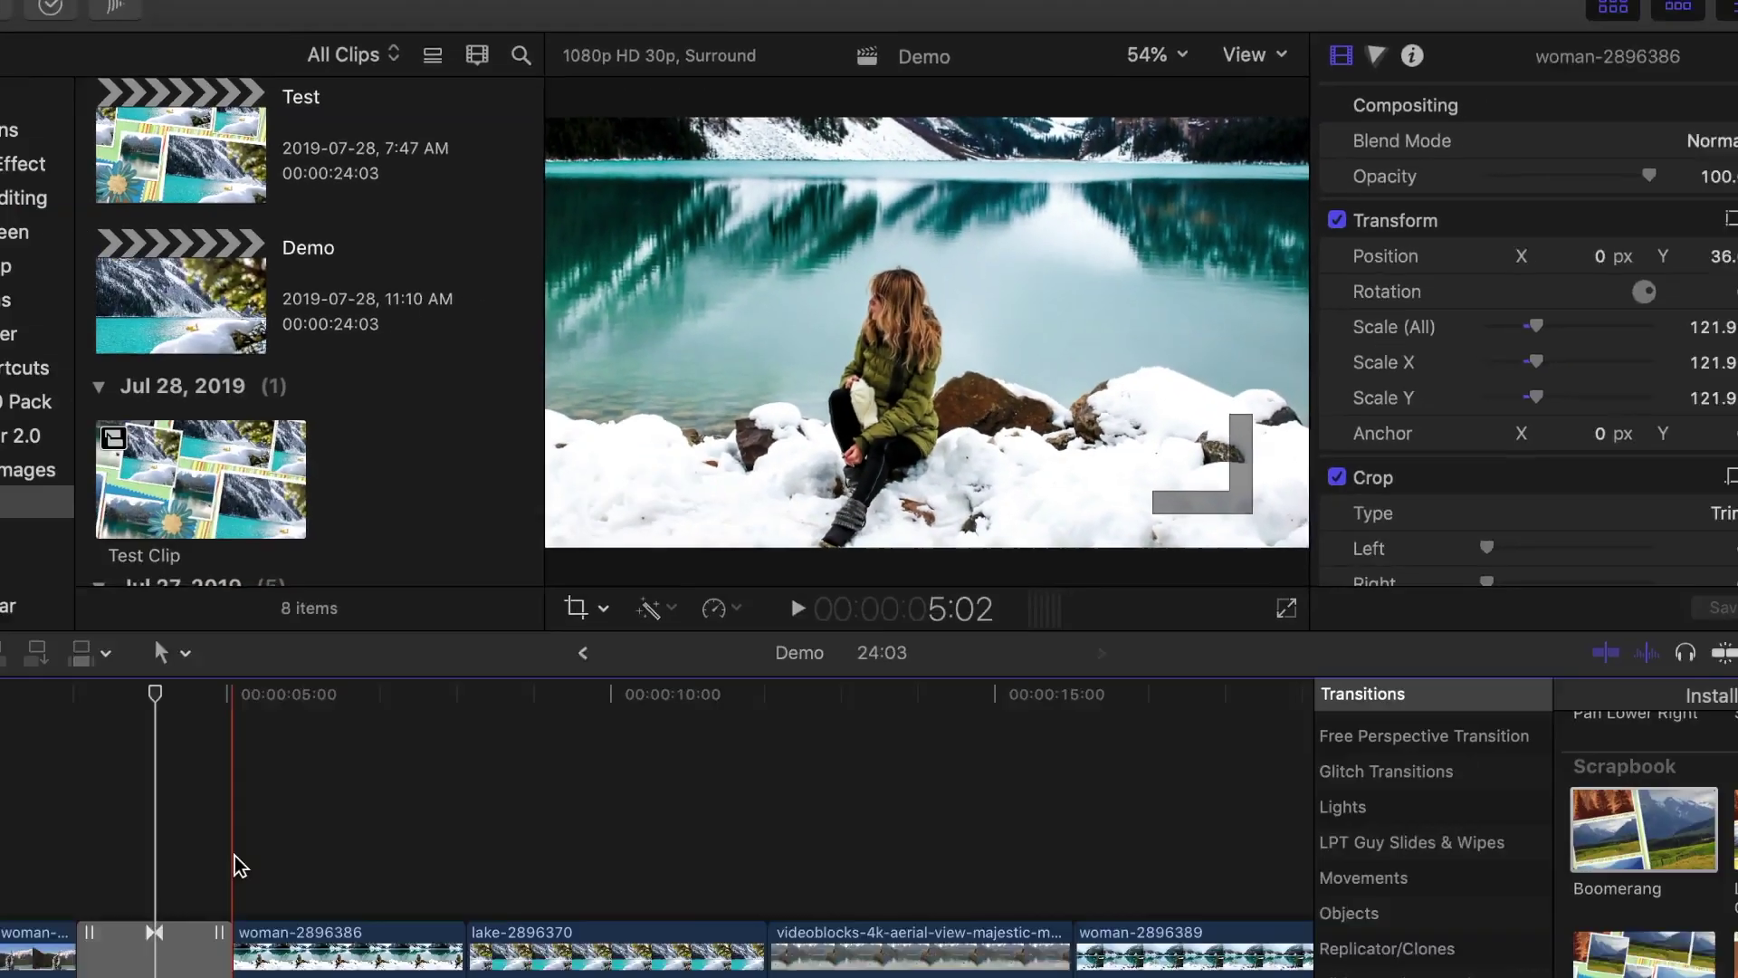
pyautogui.click(306, 746)
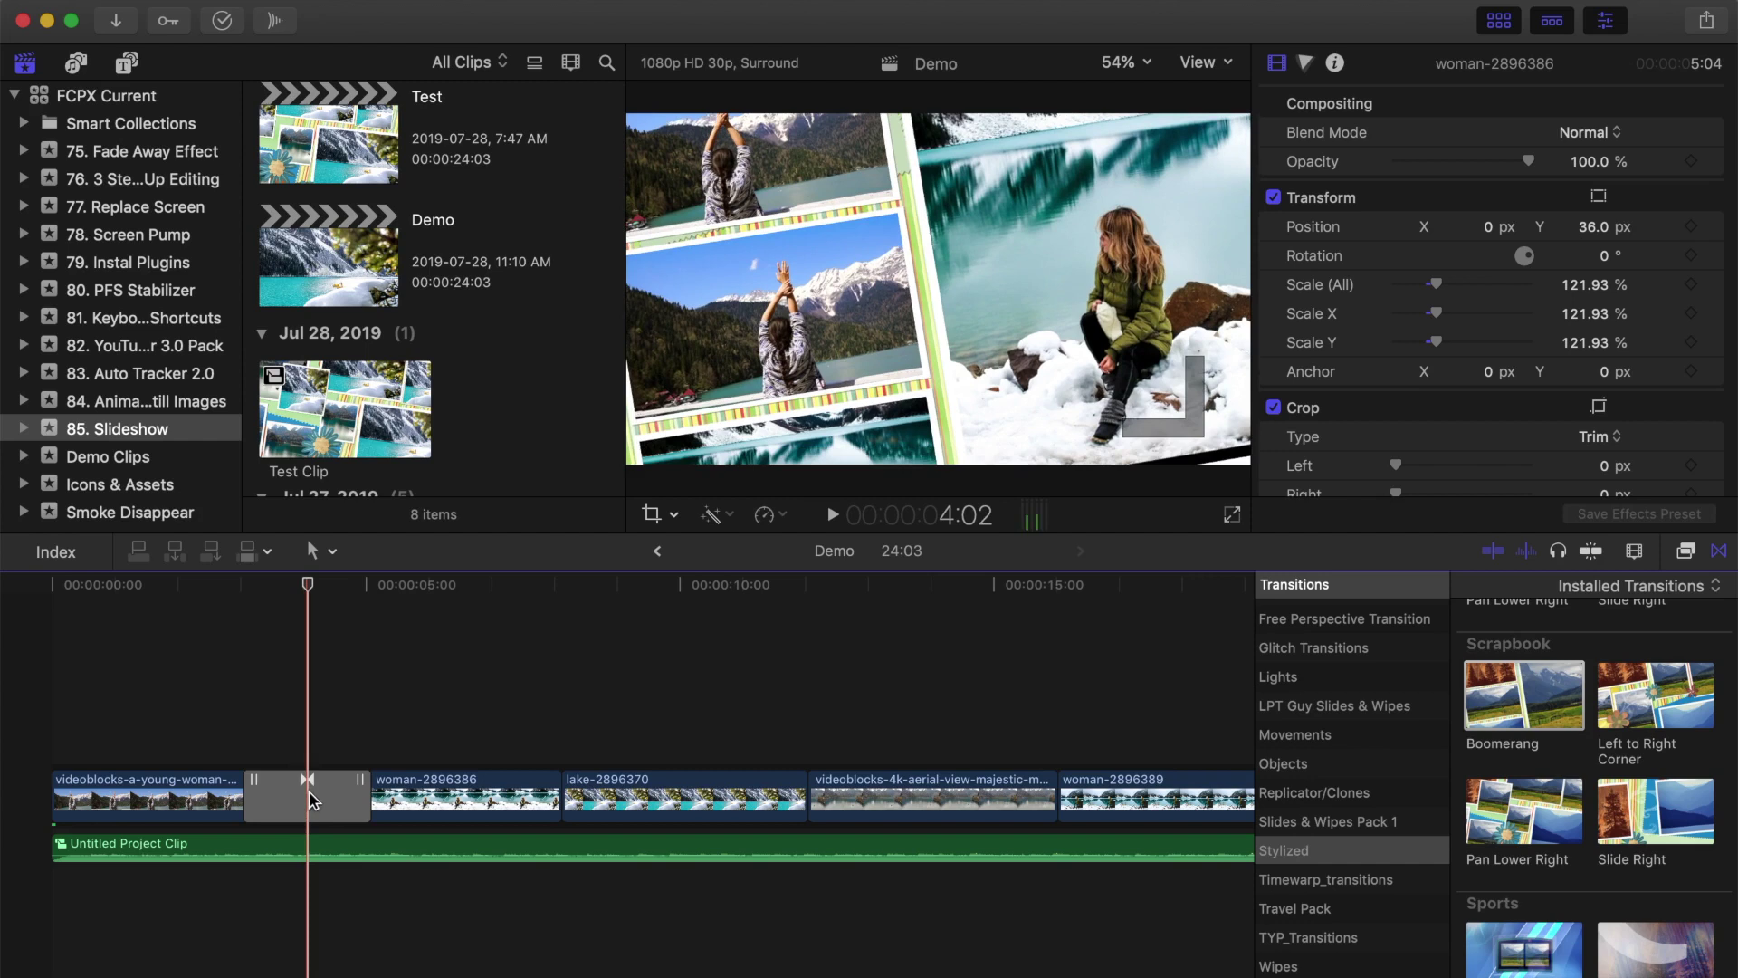
pyautogui.click(308, 792)
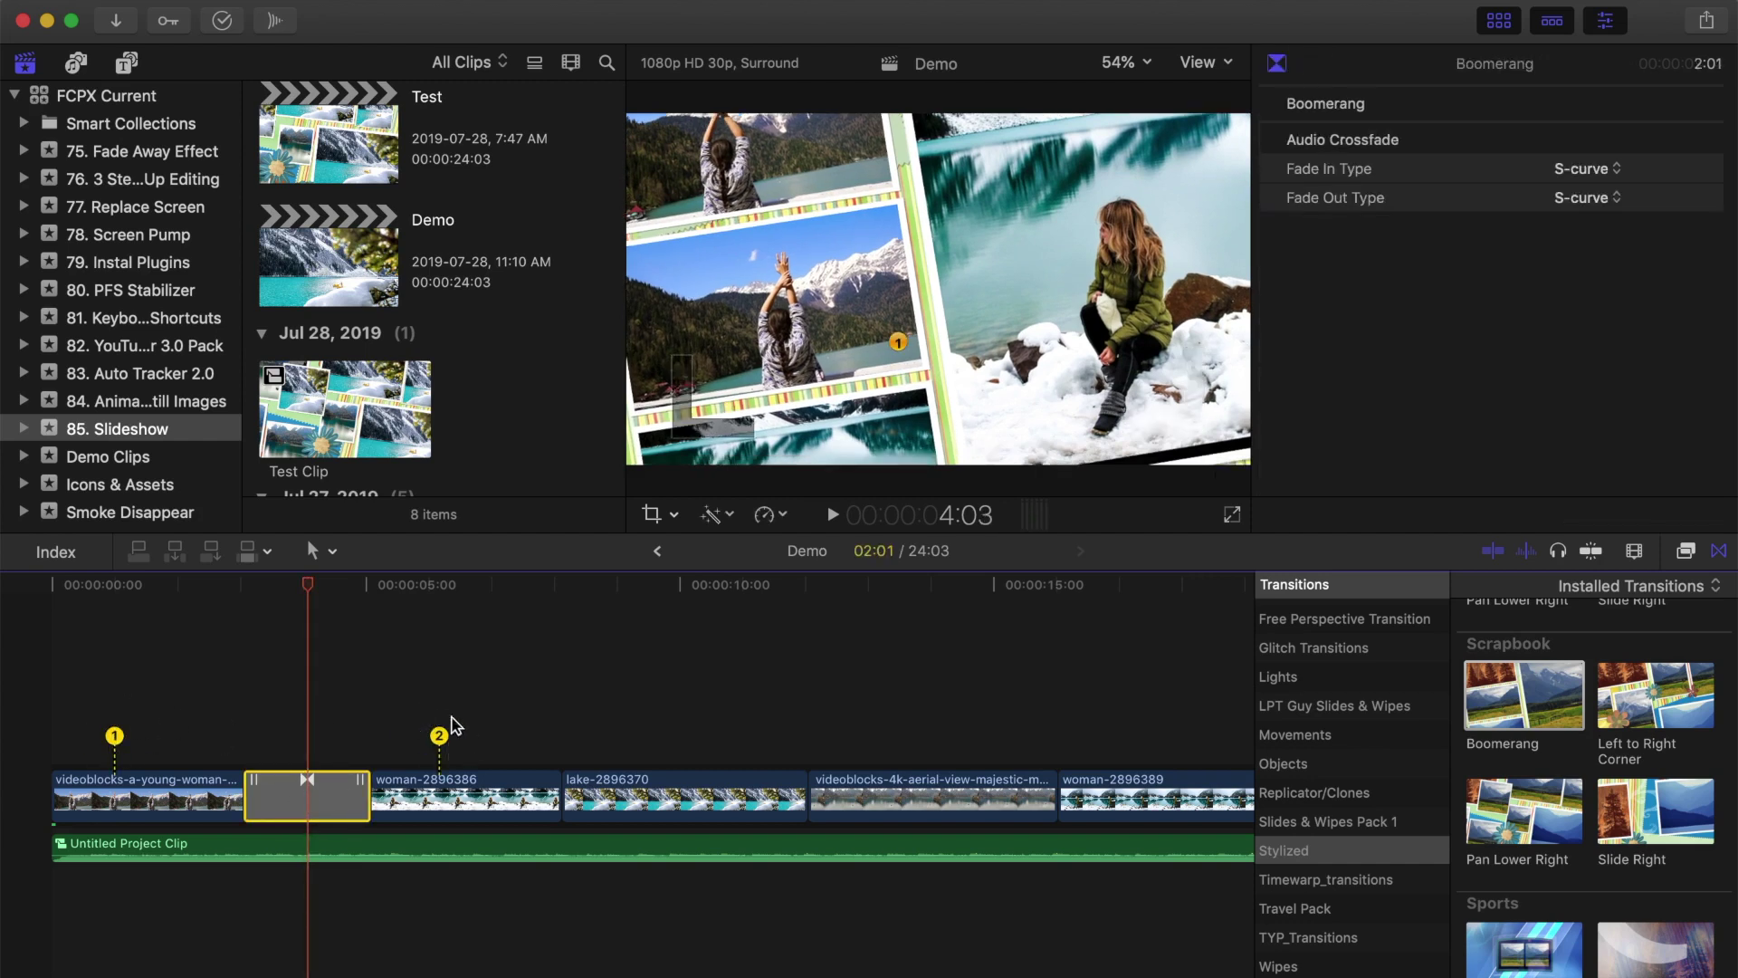
# Zoom the viewer to 25% and back to Fit, then move marker 1 onto lake-2896370
pyautogui.click(1147, 63)
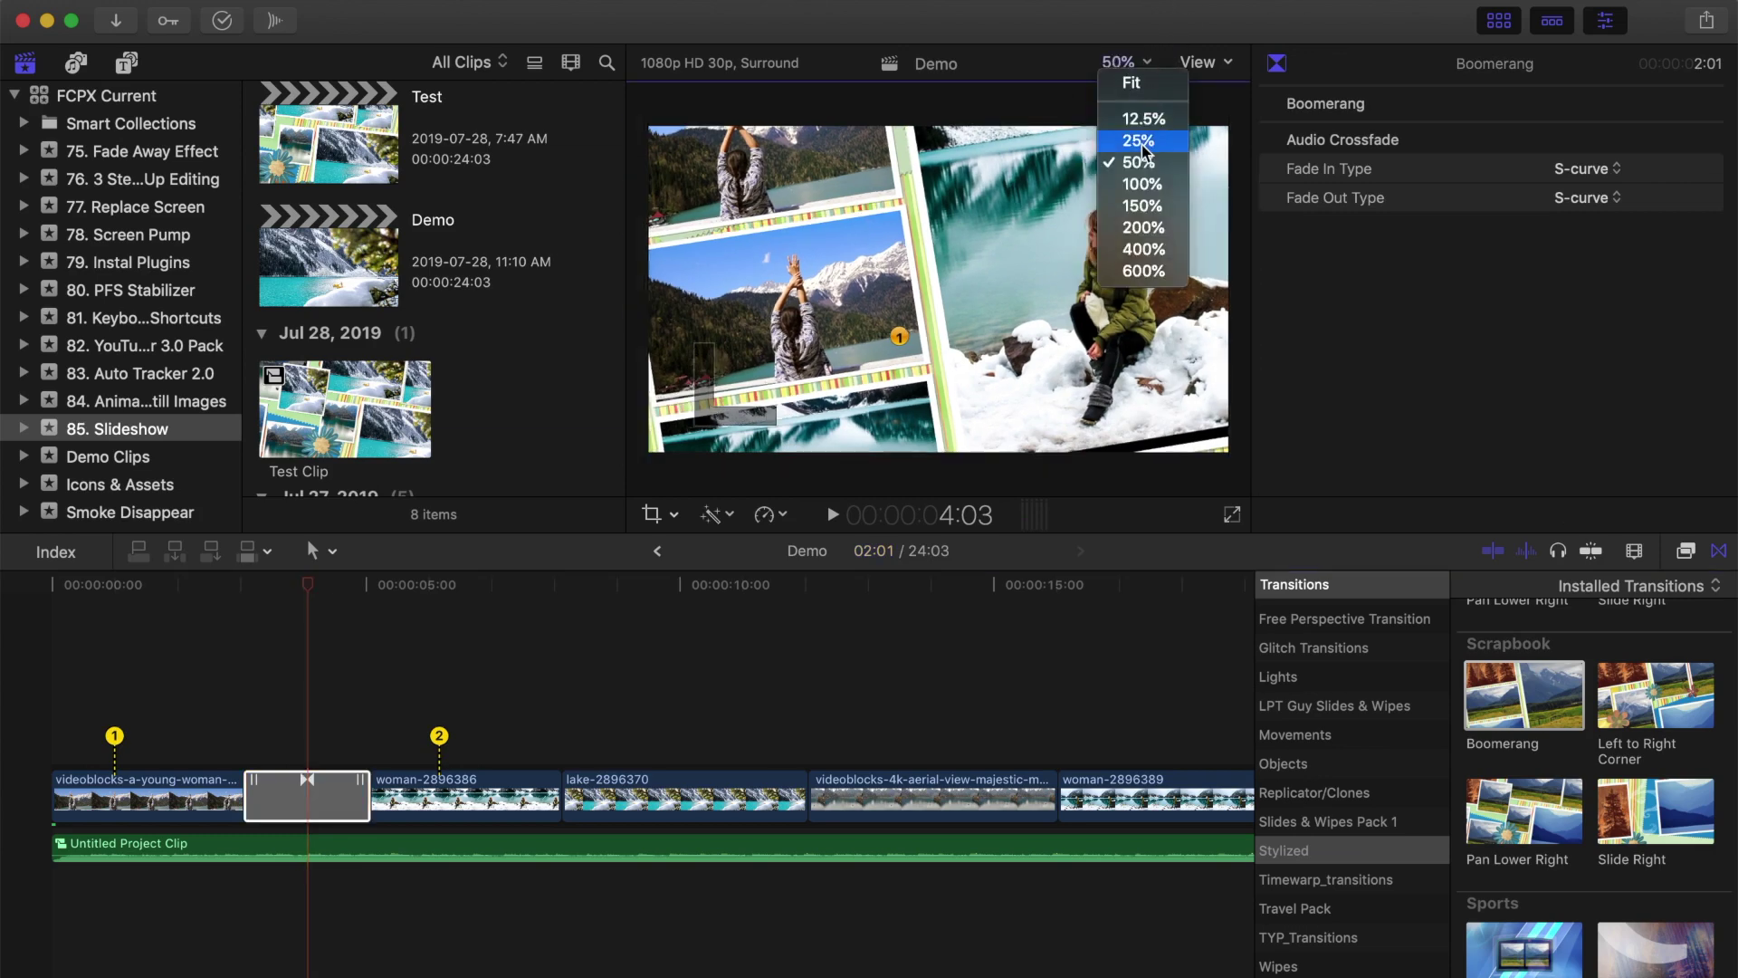
pyautogui.click(1146, 148)
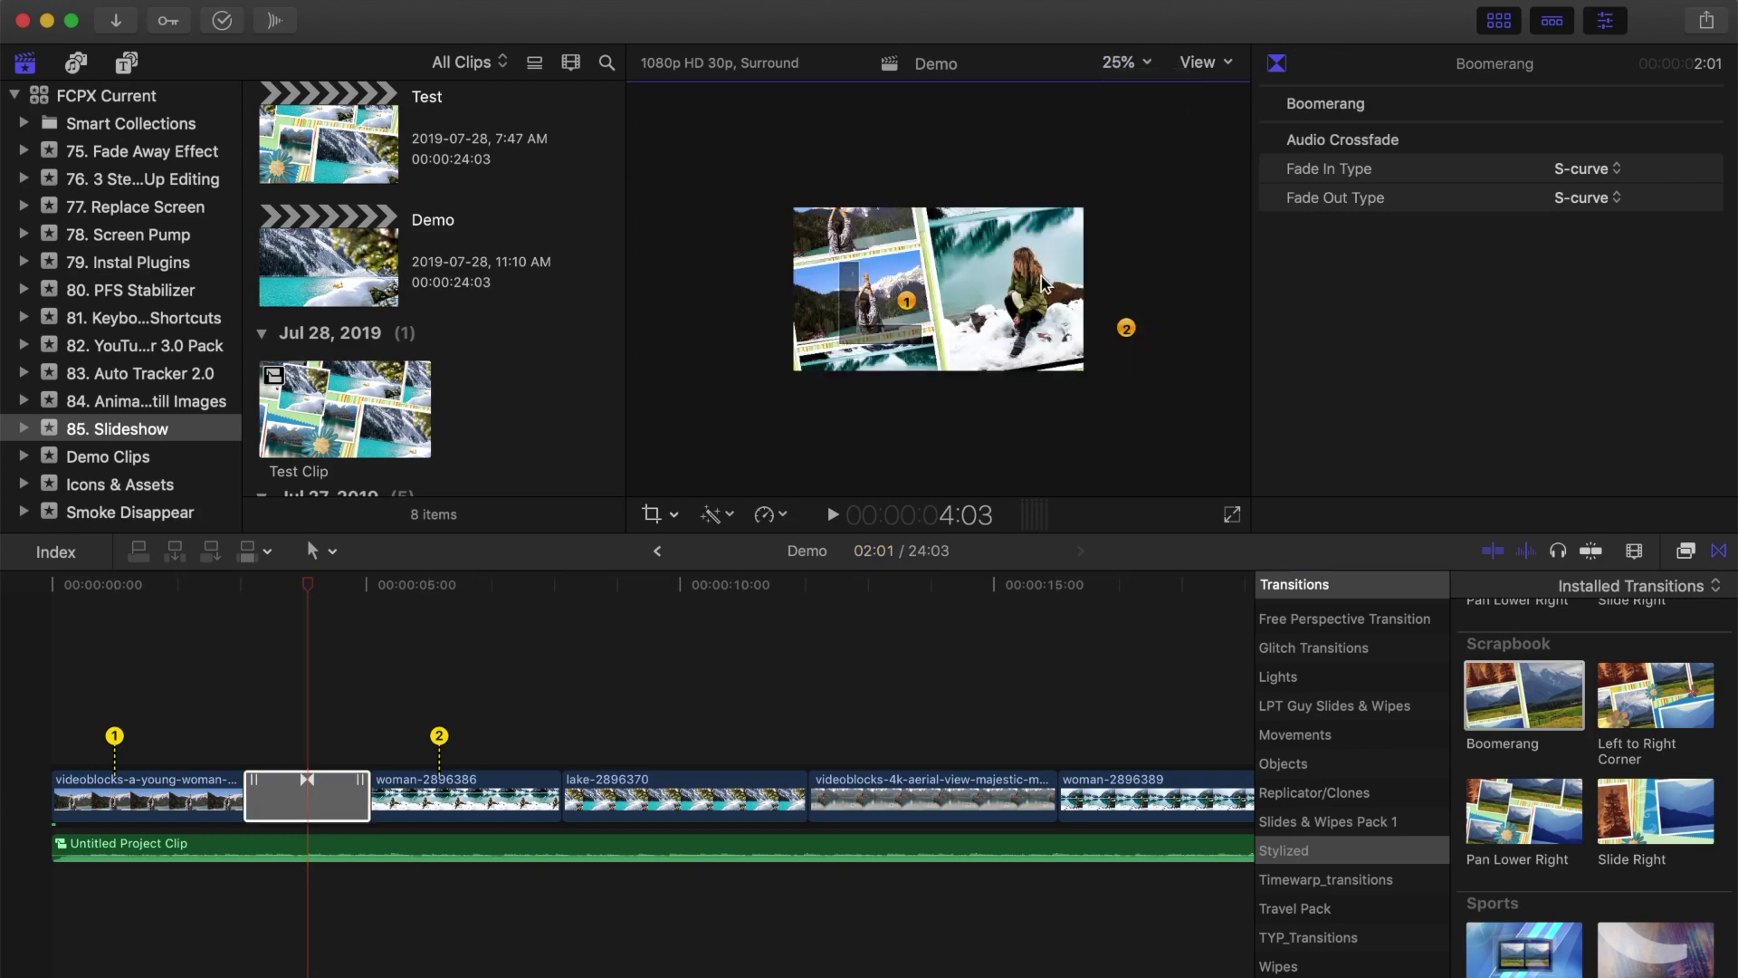
pyautogui.click(1143, 66)
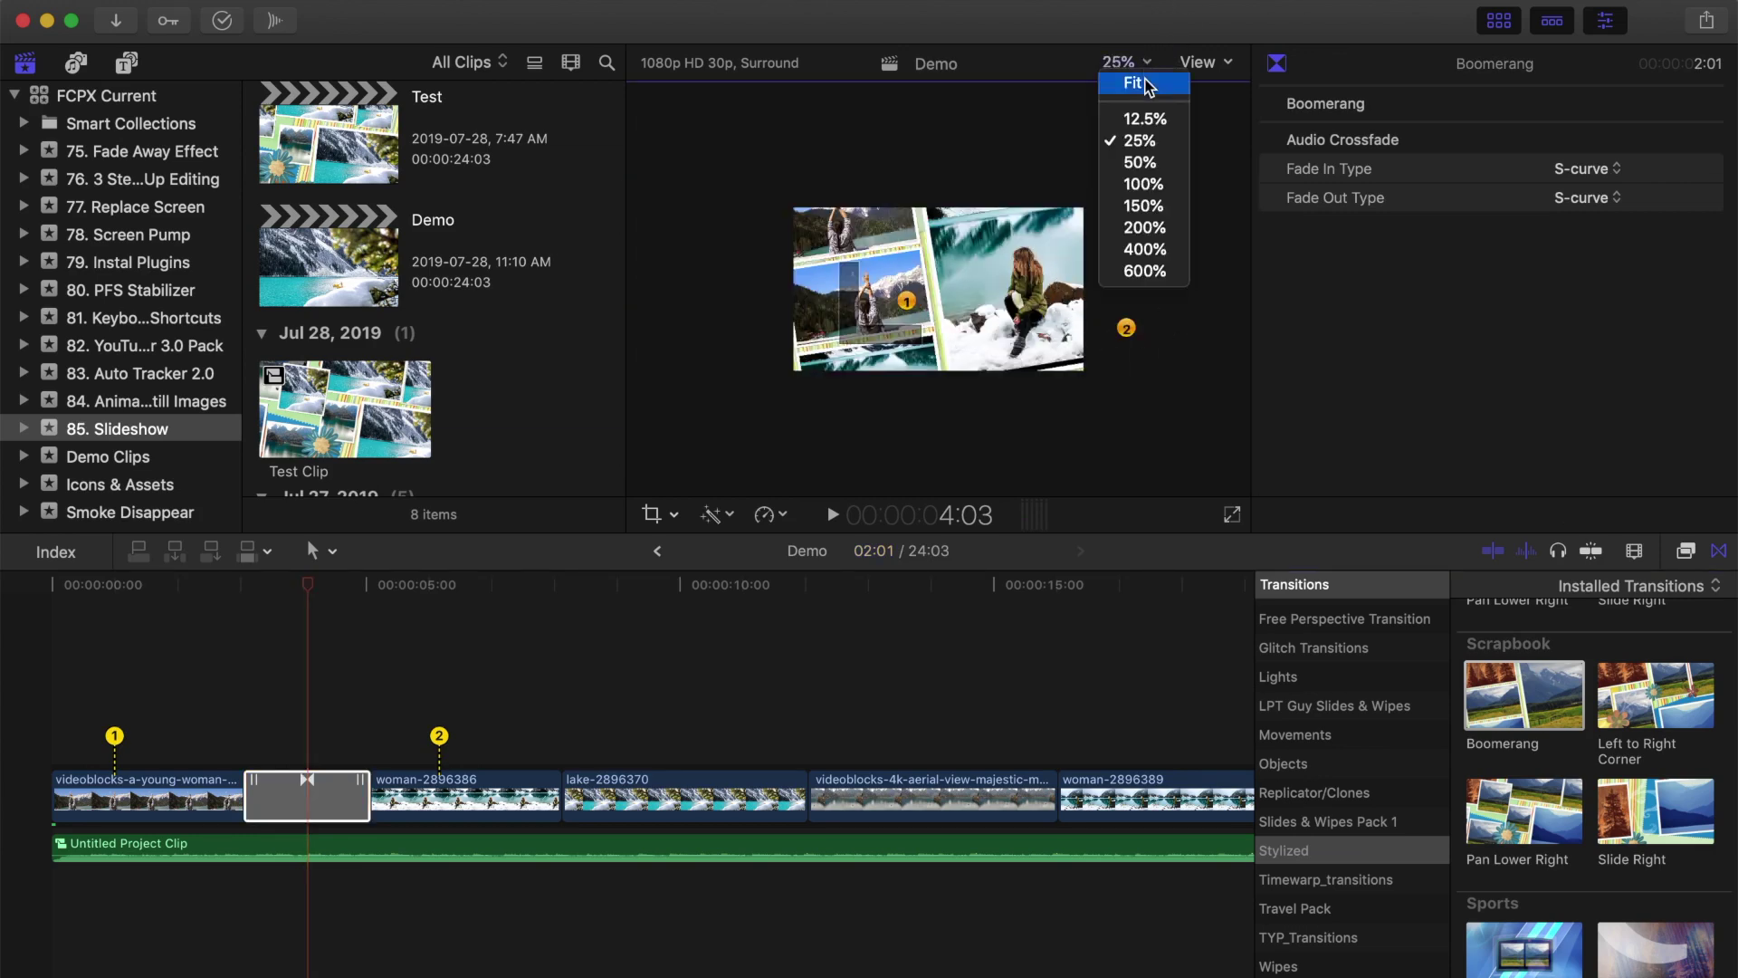
pyautogui.click(1146, 81)
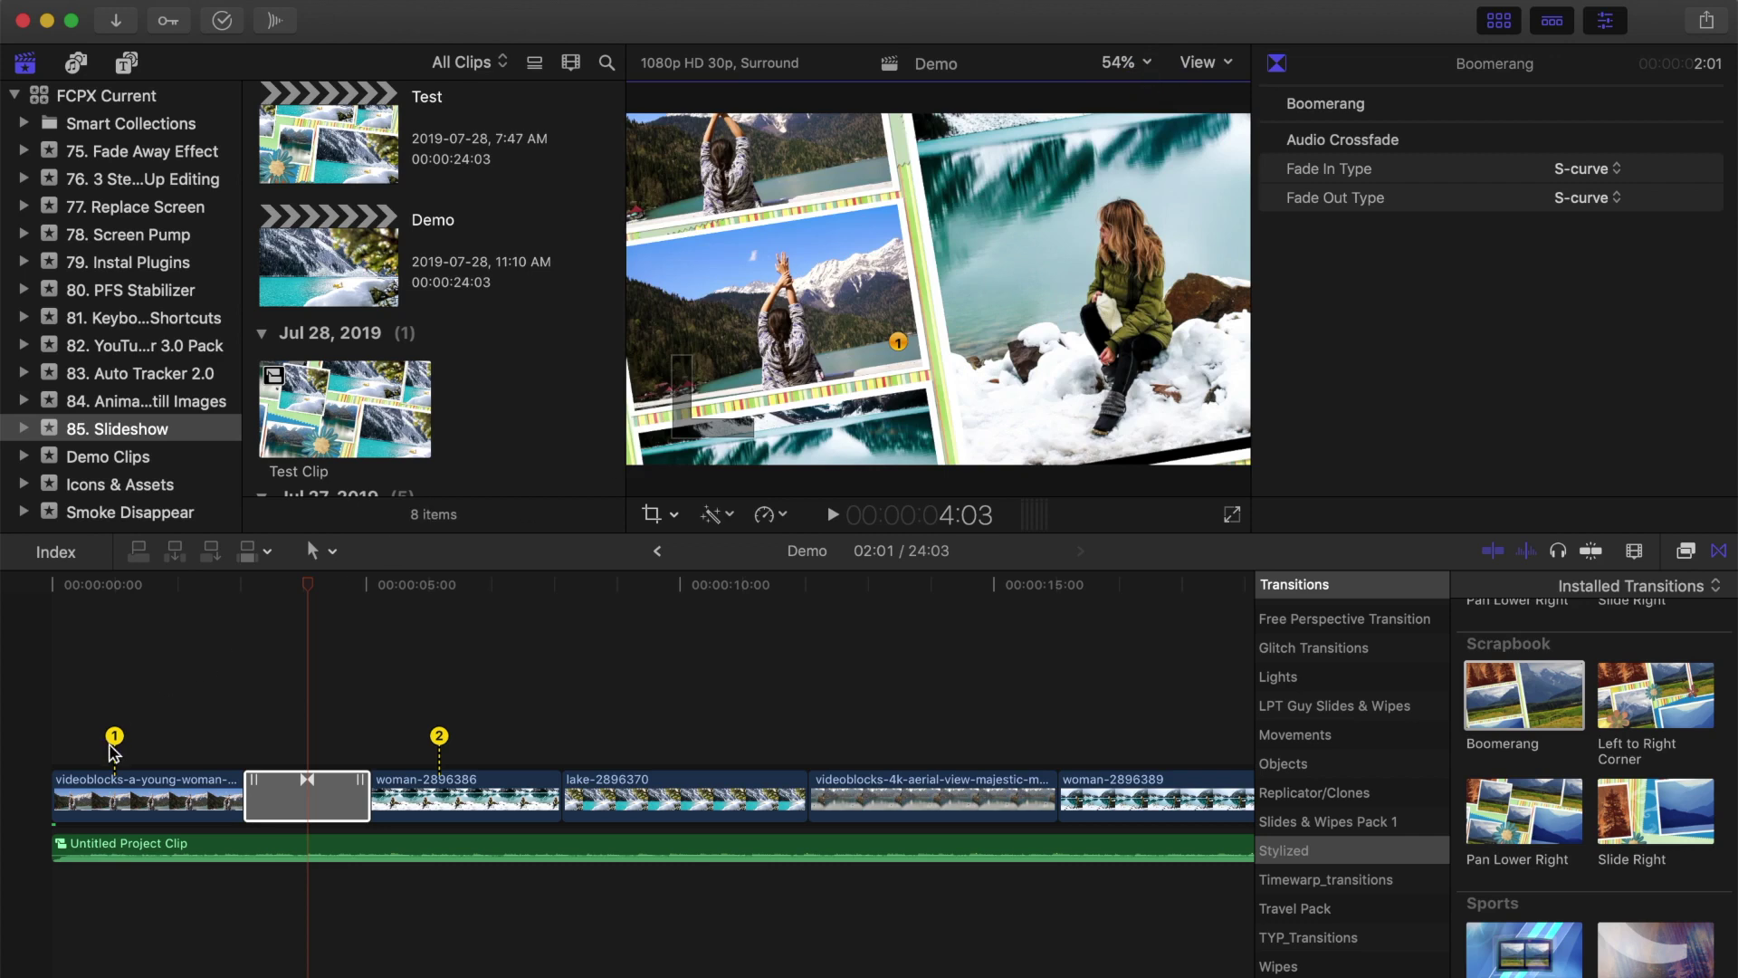
pyautogui.moveTo(115, 744); pyautogui.dragTo(651, 743)
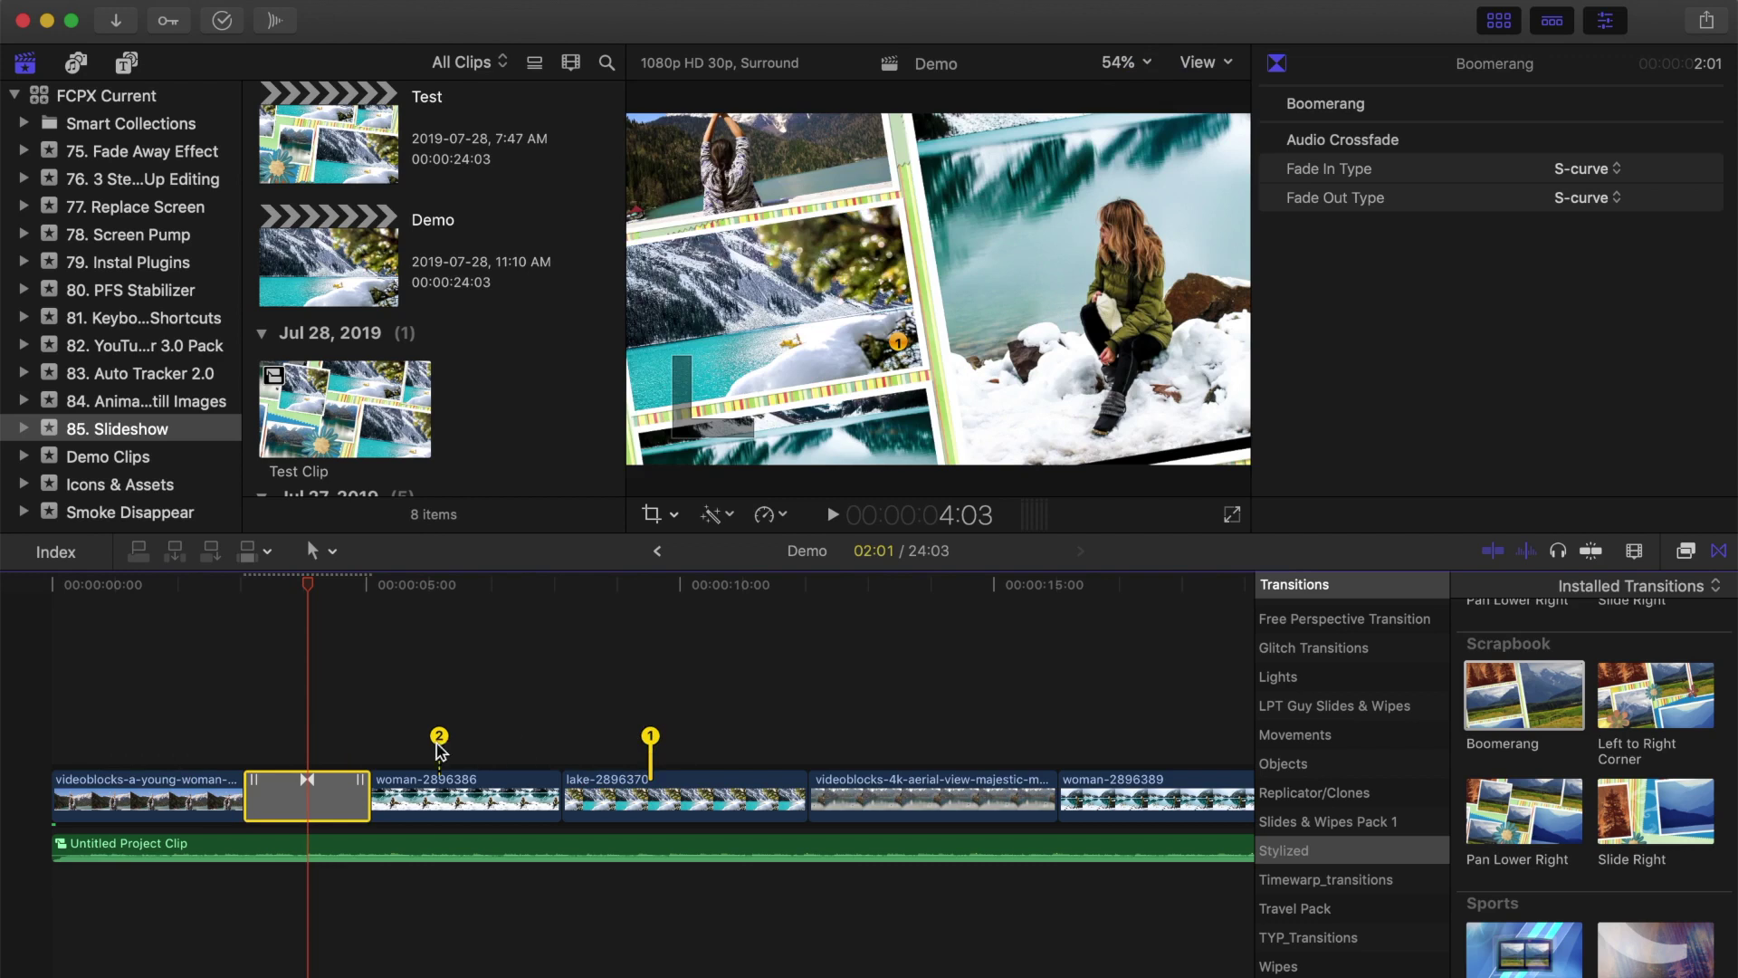
# Move marker 2 onto the aerial lake clip and lengthen the Boomerang transition slightly
pyautogui.moveTo(442, 738); pyautogui.dragTo(917, 736)
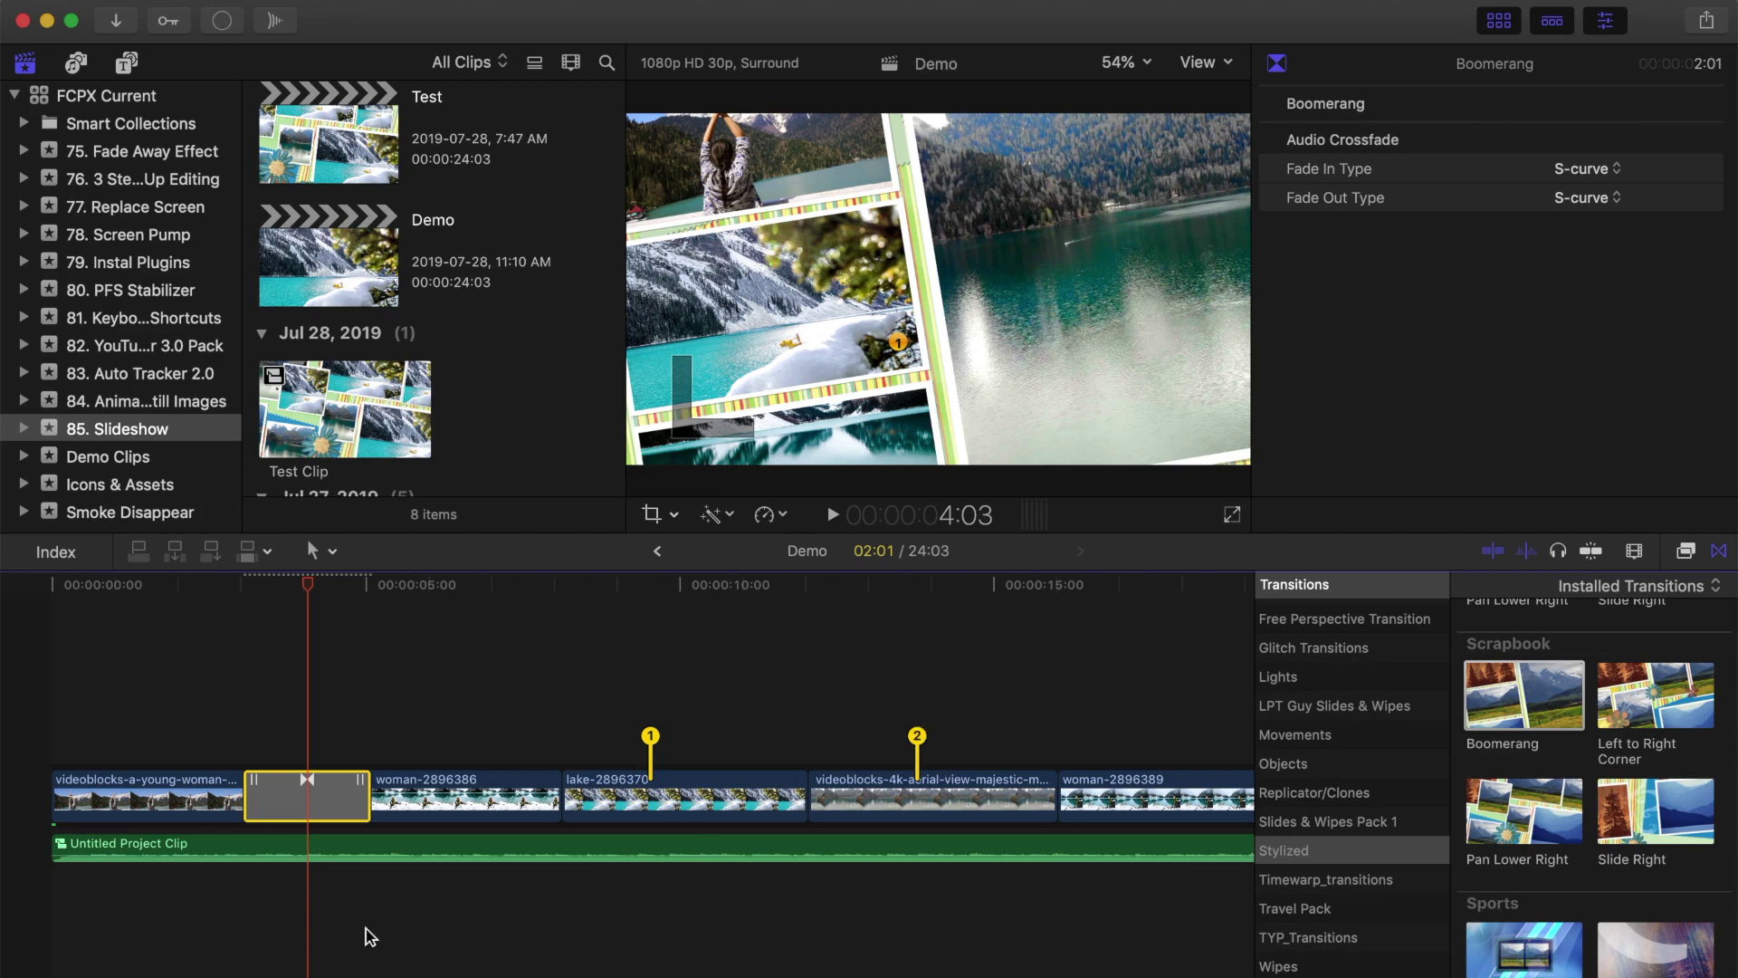
pyautogui.moveTo(253, 793)
pyautogui.mouseDown()
pyautogui.moveTo(212, 794)
pyautogui.moveTo(266, 794)
pyautogui.mouseUp()
pyautogui.click(240, 733)
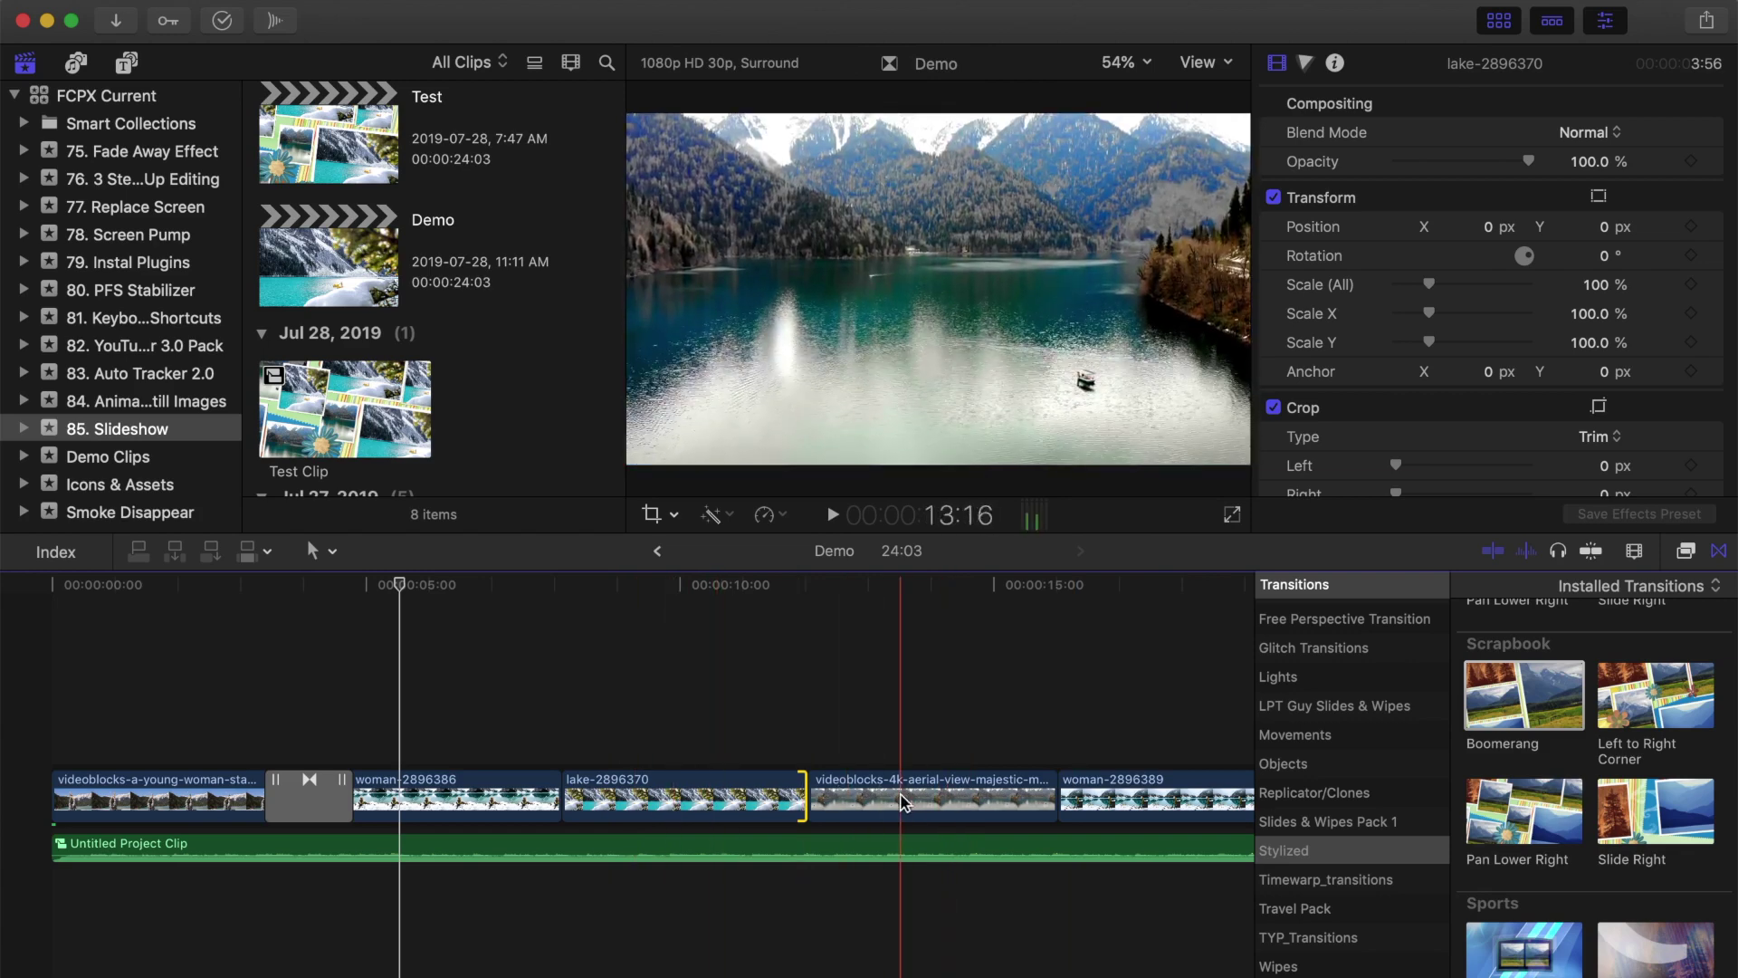
# Drag the aerial mountain-lake clip left so it plays before lake-2896370
pyautogui.click(942, 804)
pyautogui.moveTo(942, 804); pyautogui.dragTo(665, 805)
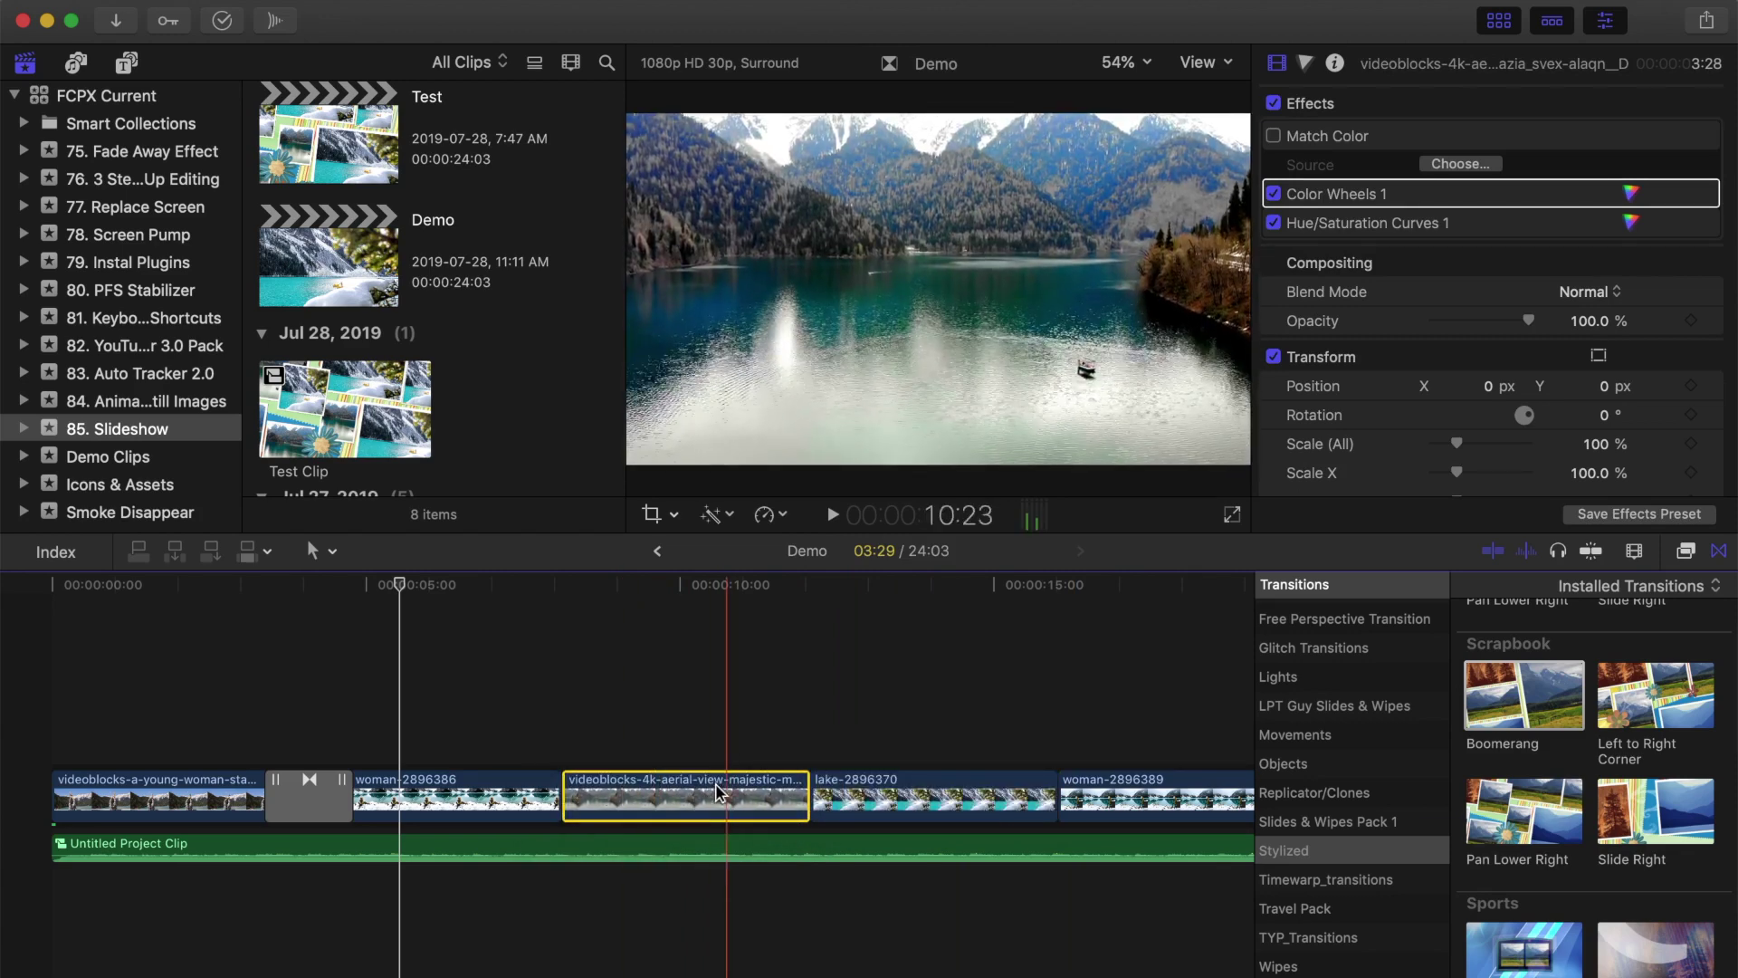
pyautogui.click(678, 790)
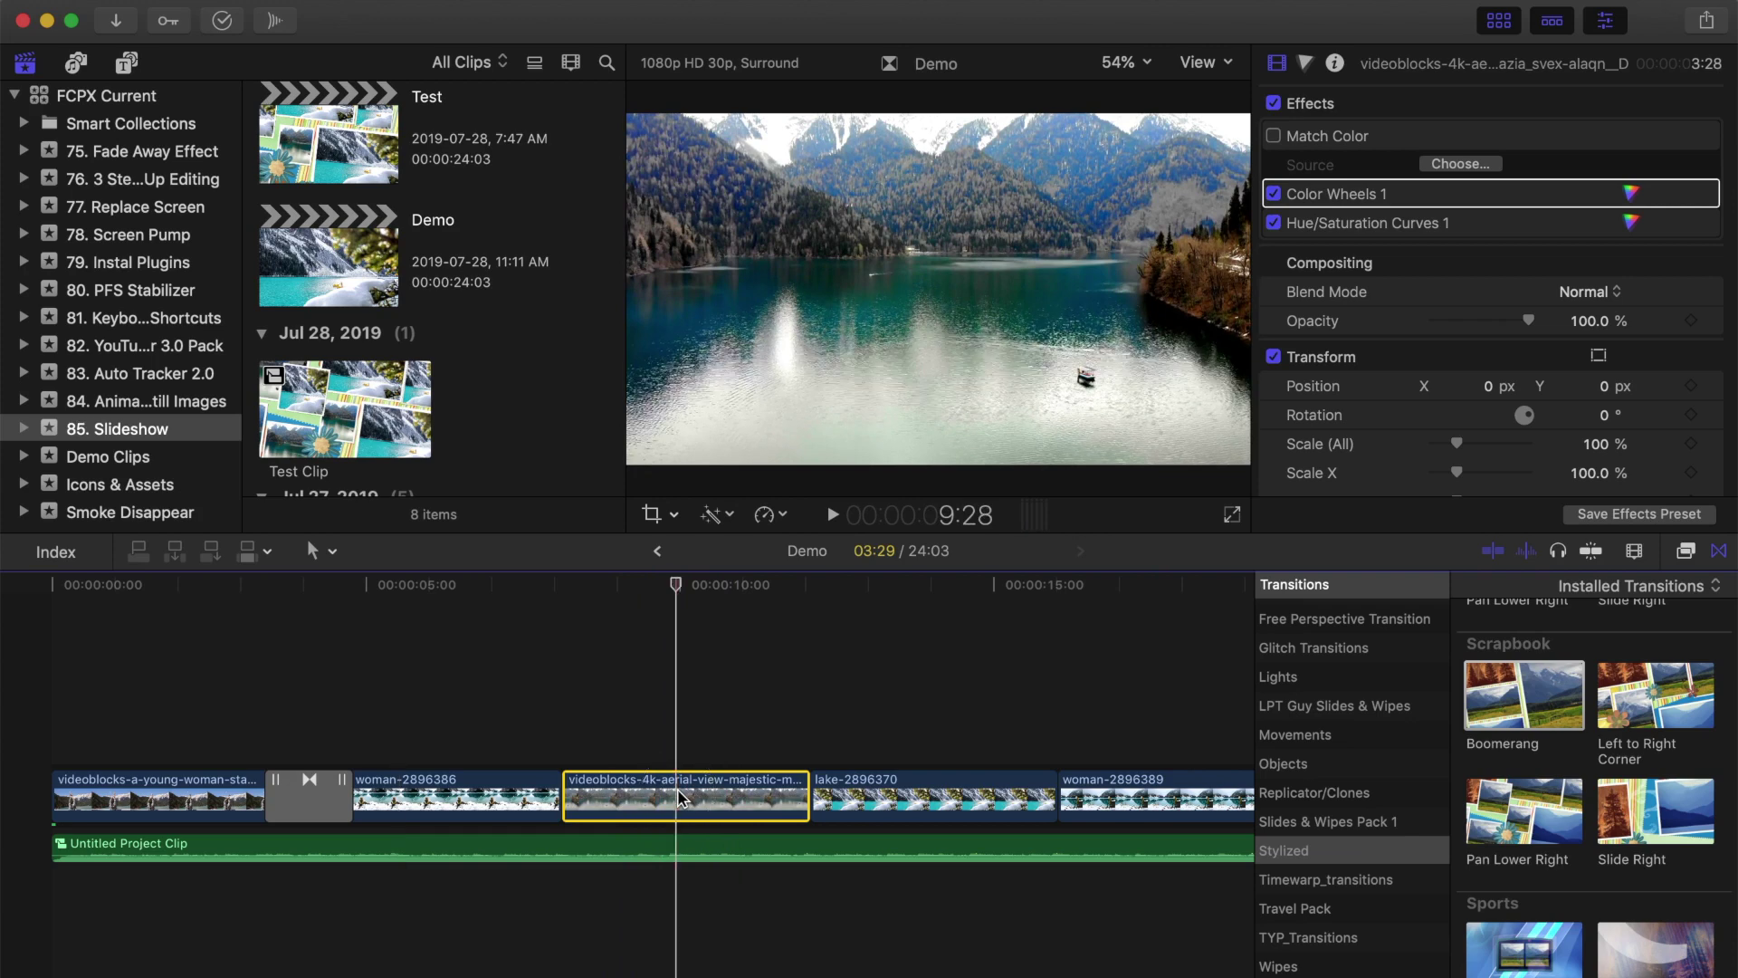
pyautogui.click(780, 514)
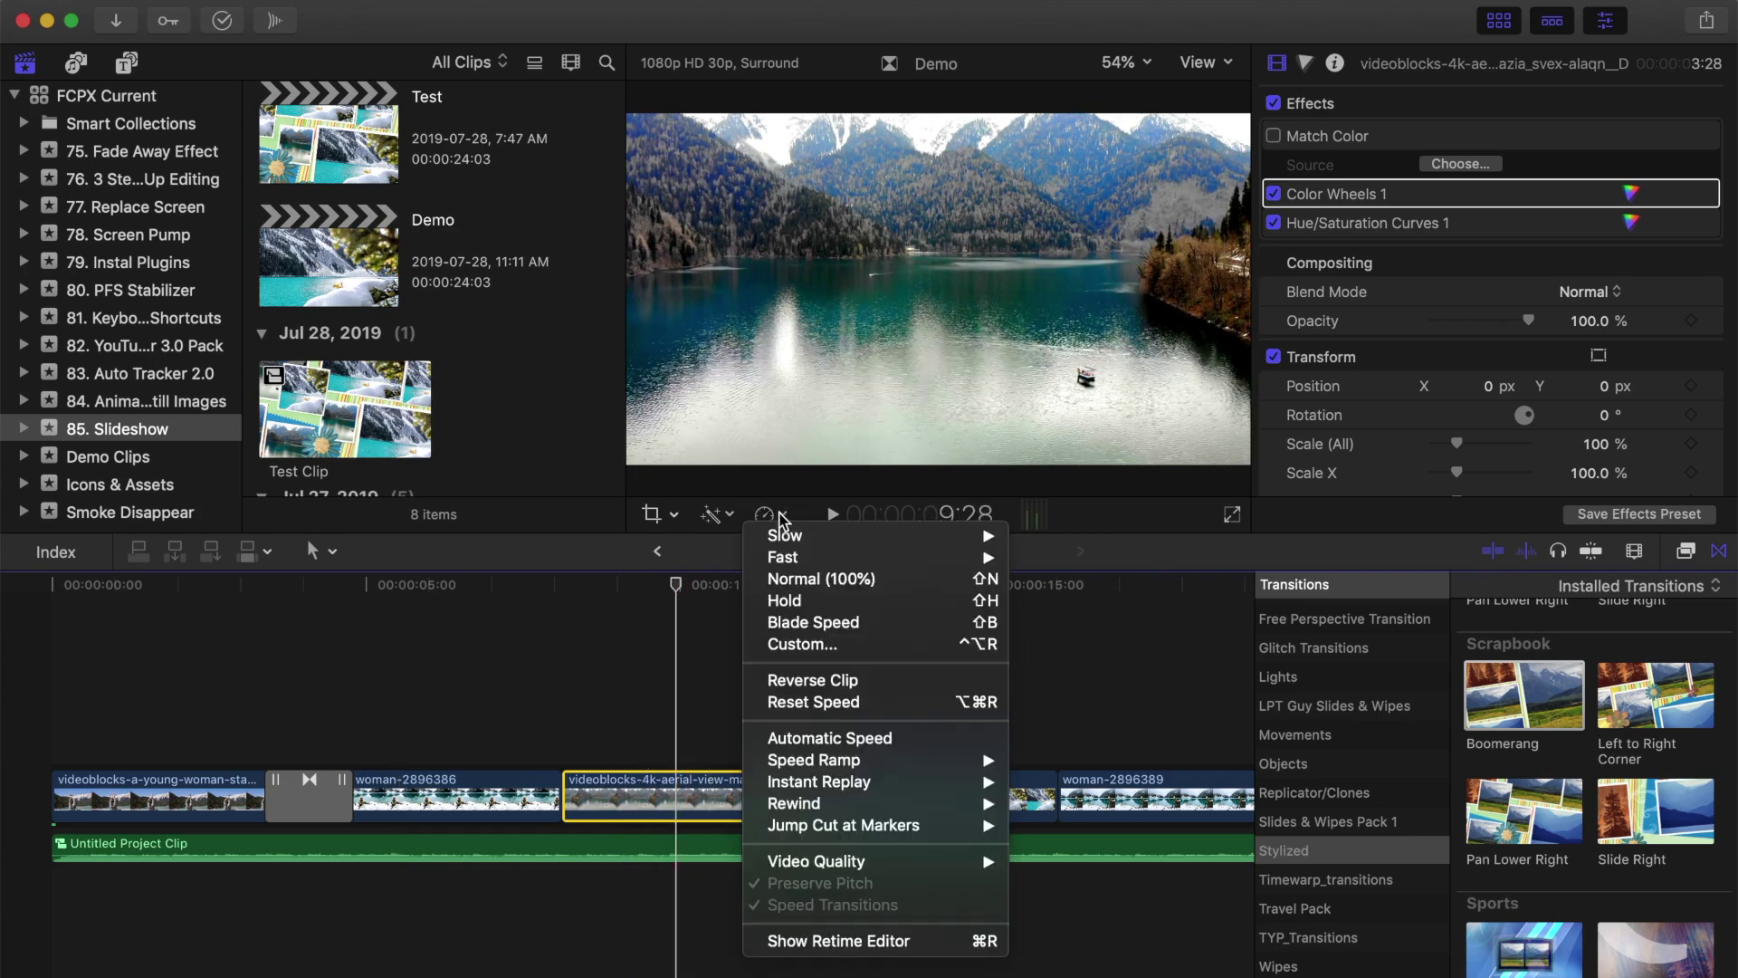
# Reverse the aerial clip so it plays at -100%
pyautogui.click(826, 680)
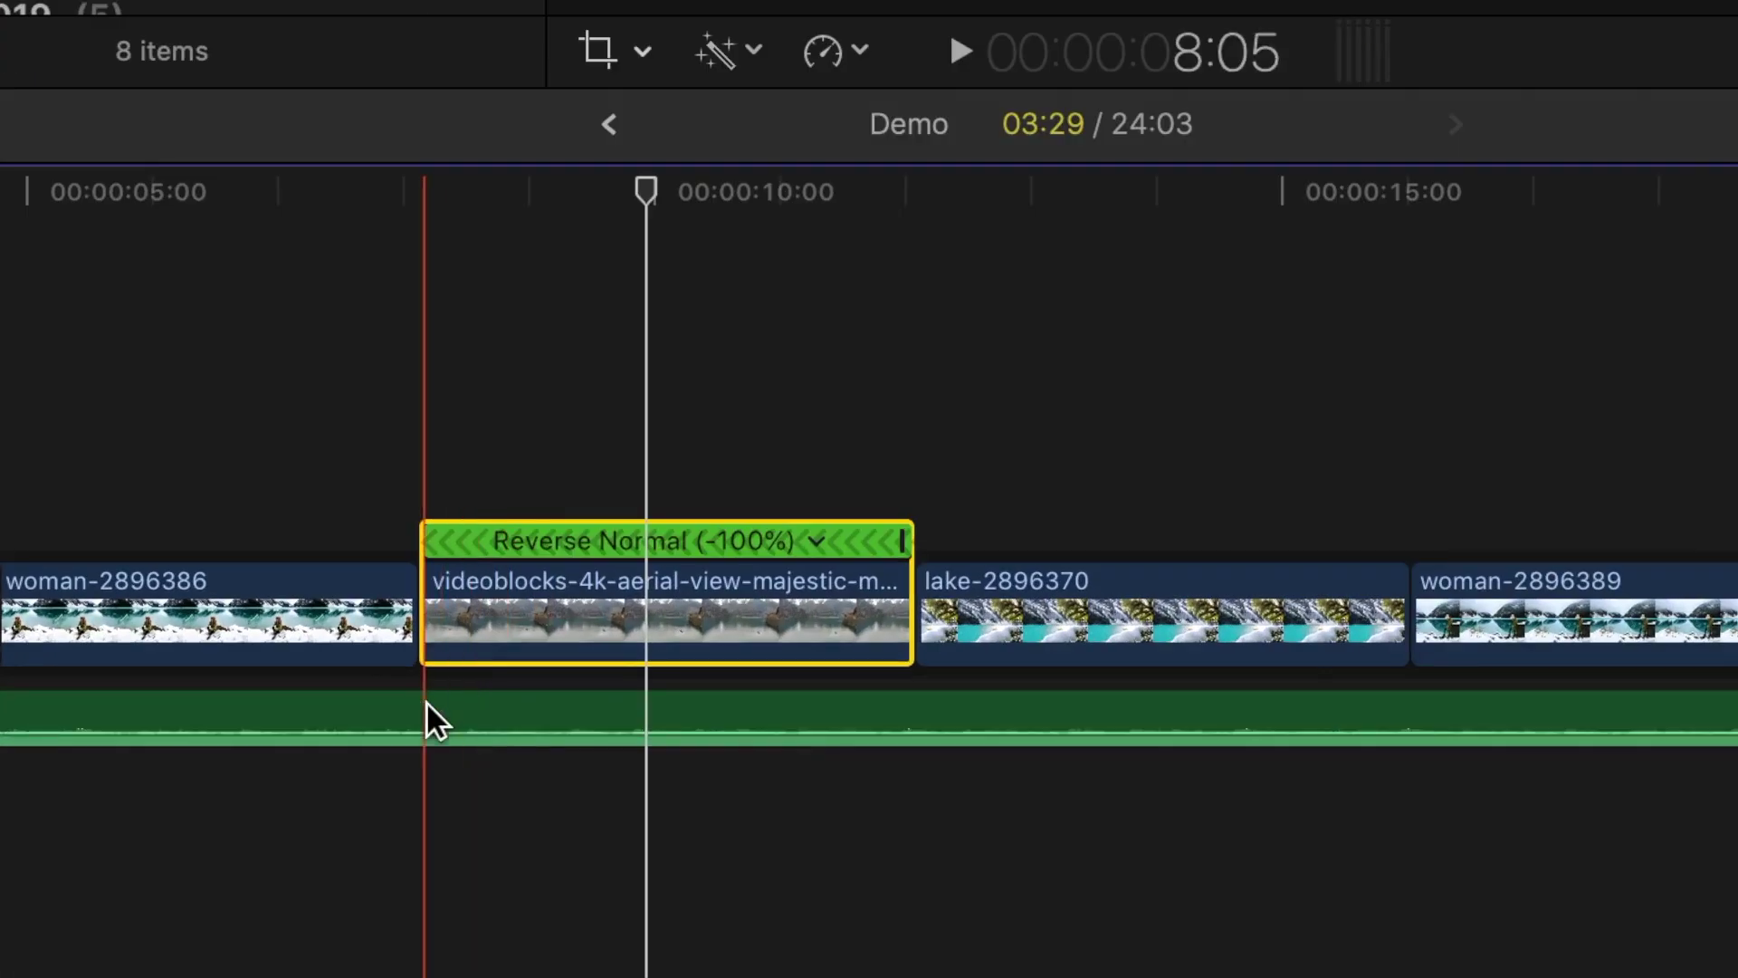
pyautogui.click(421, 698)
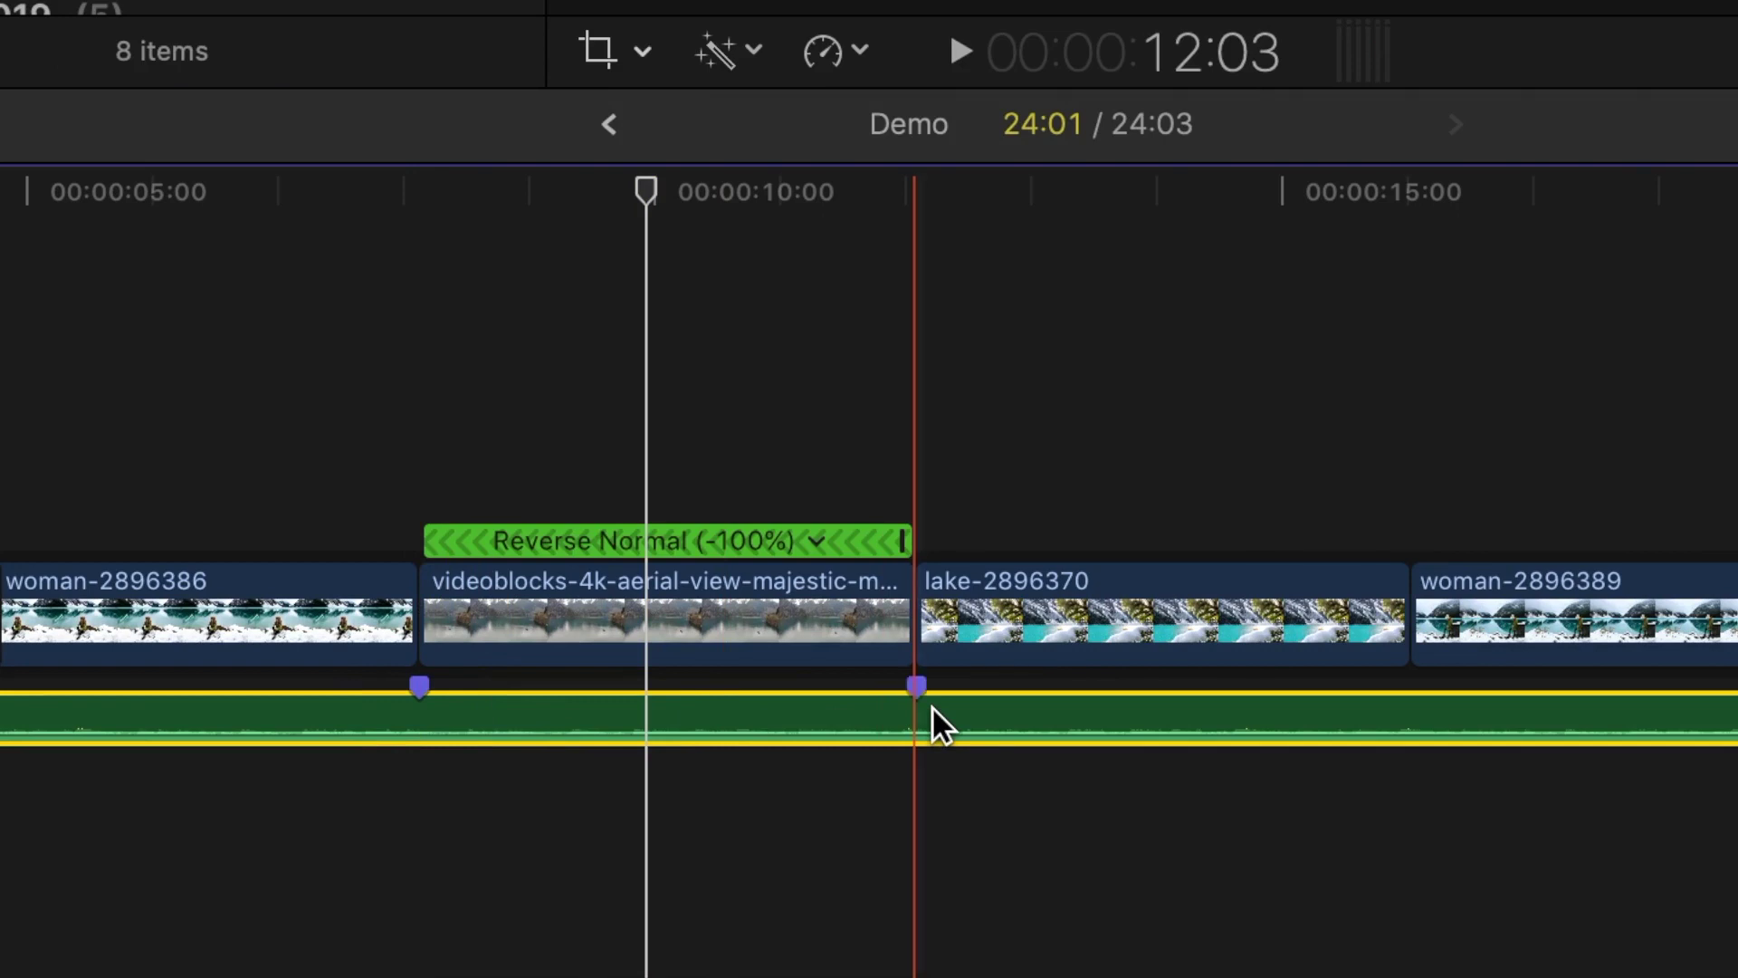
pyautogui.click(1419, 720)
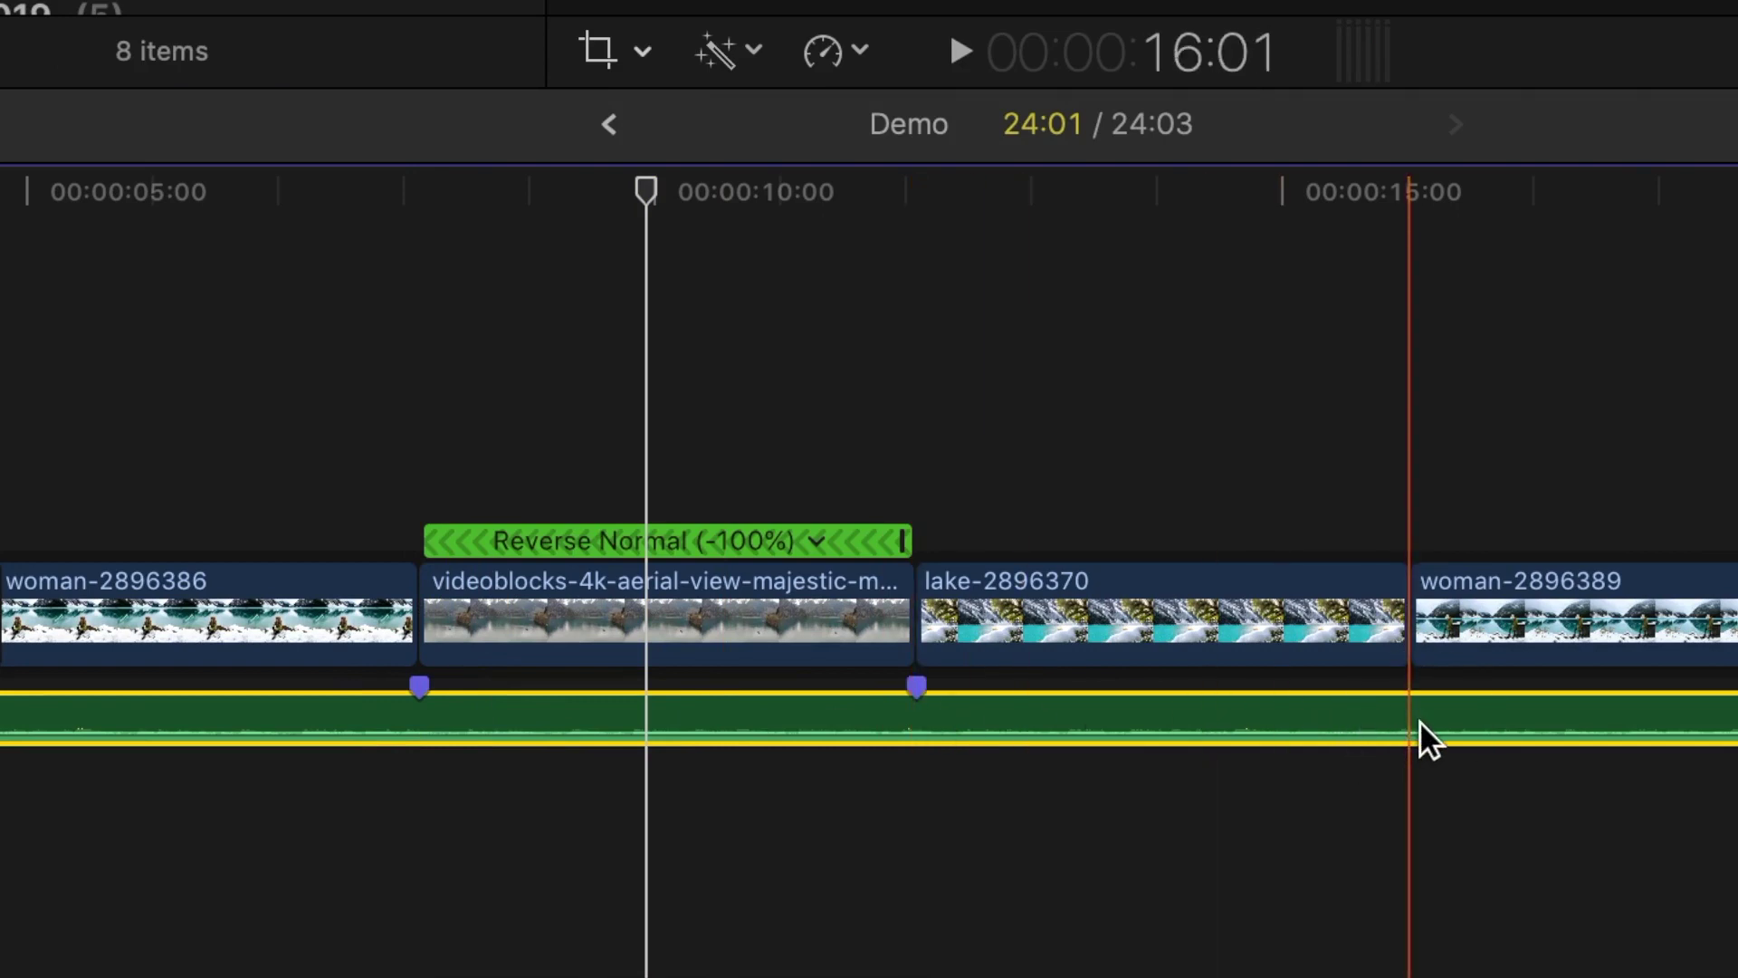
# Ripple-trim the clips around the aerial clip and add Pan Lower Right before lake-2896370
pyautogui.click(415, 611)
pyautogui.moveTo(415, 612); pyautogui.dragTo(237, 611)
pyautogui.moveTo(1409, 611); pyautogui.dragTo(1572, 613)
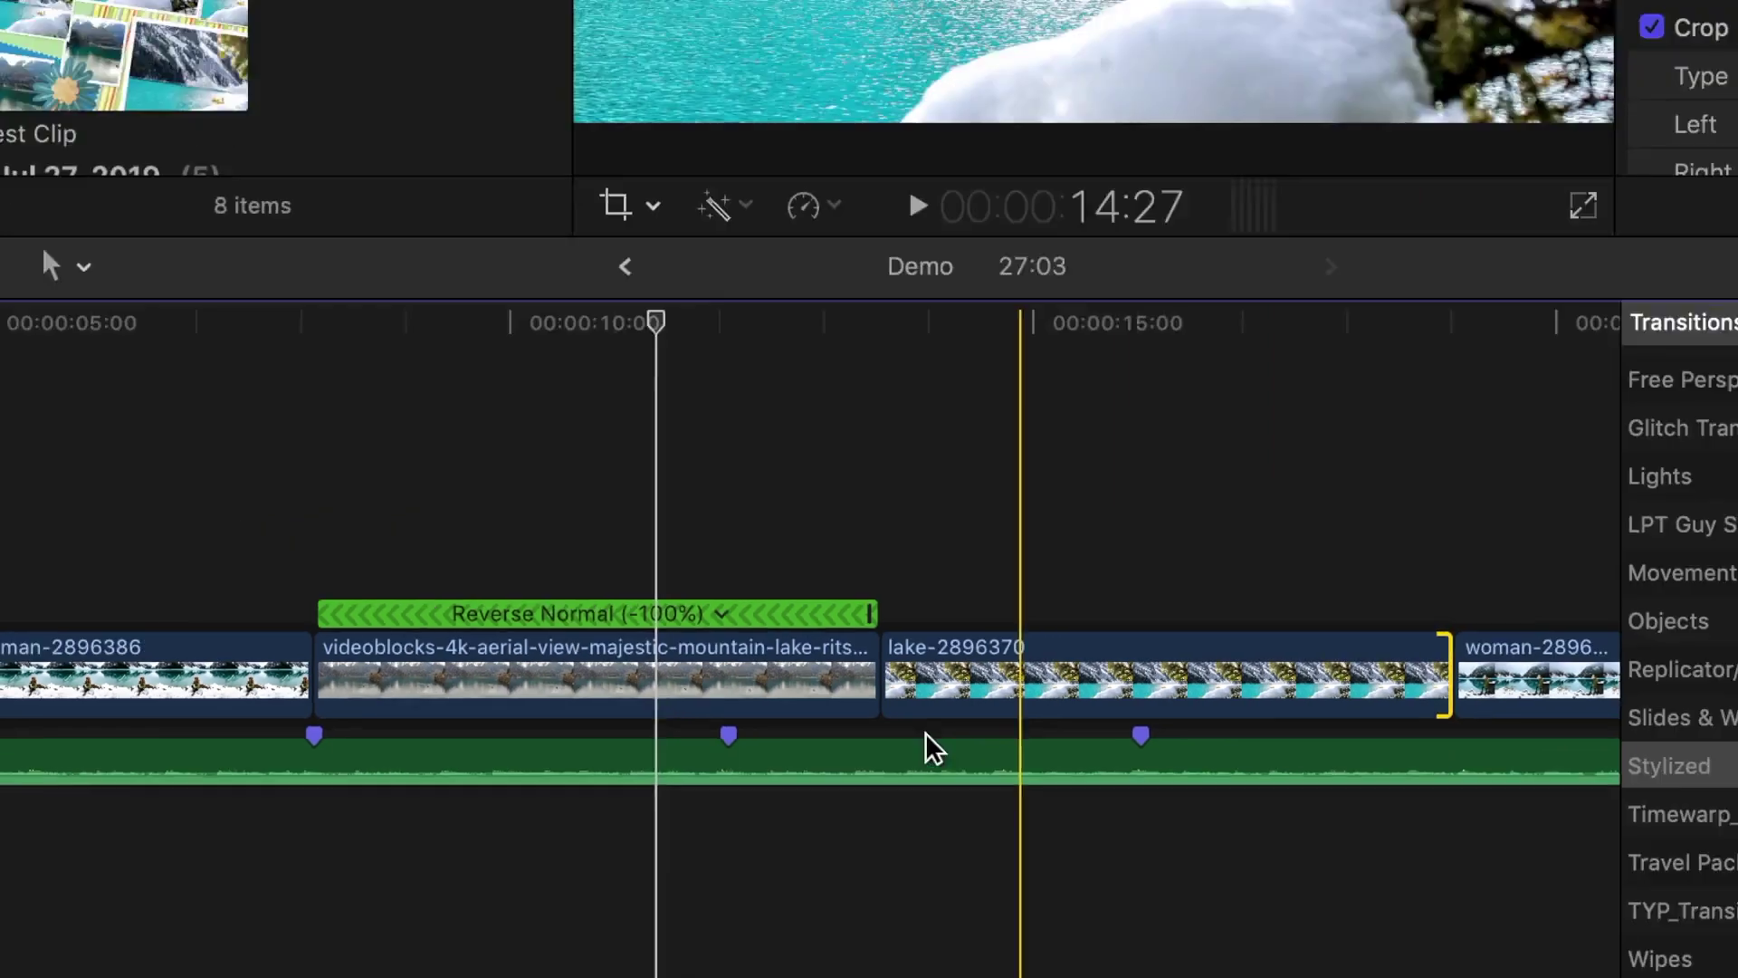
pyautogui.click(814, 801)
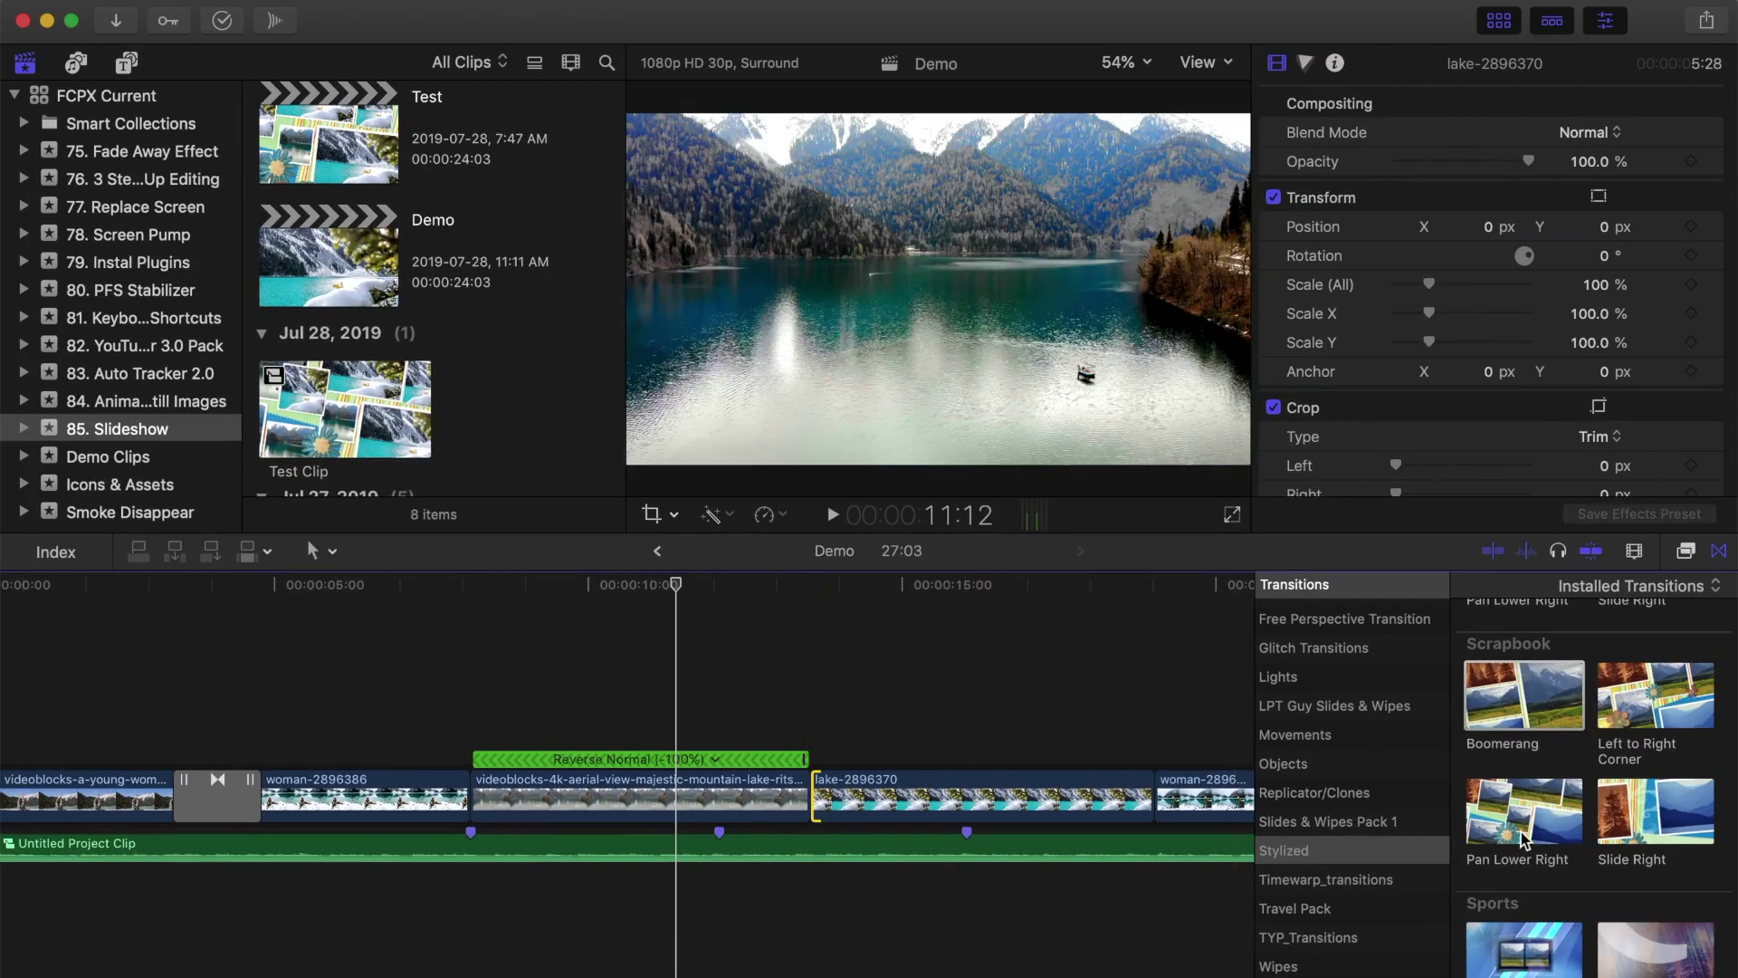
pyautogui.moveTo(1523, 839); pyautogui.dragTo(814, 800)
pyautogui.press('super+minus')
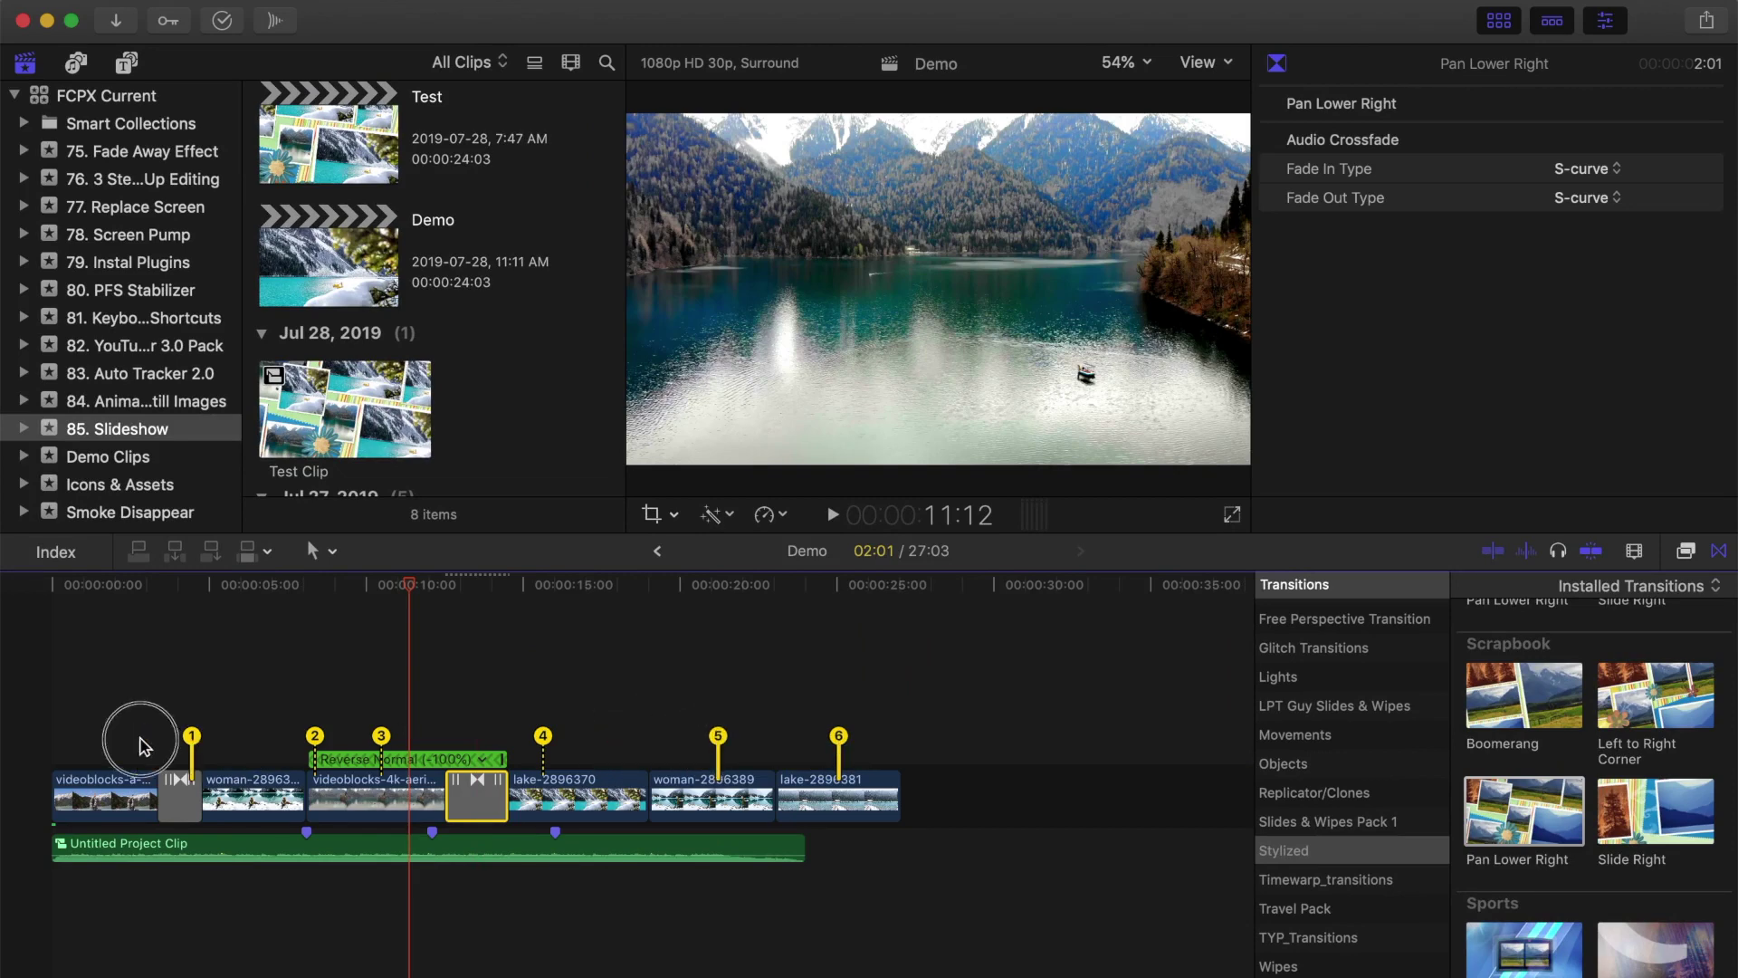
# Zoom the timeline in and select the reversed aerial clip together with lake-2896370
pyautogui.press('super+equal')
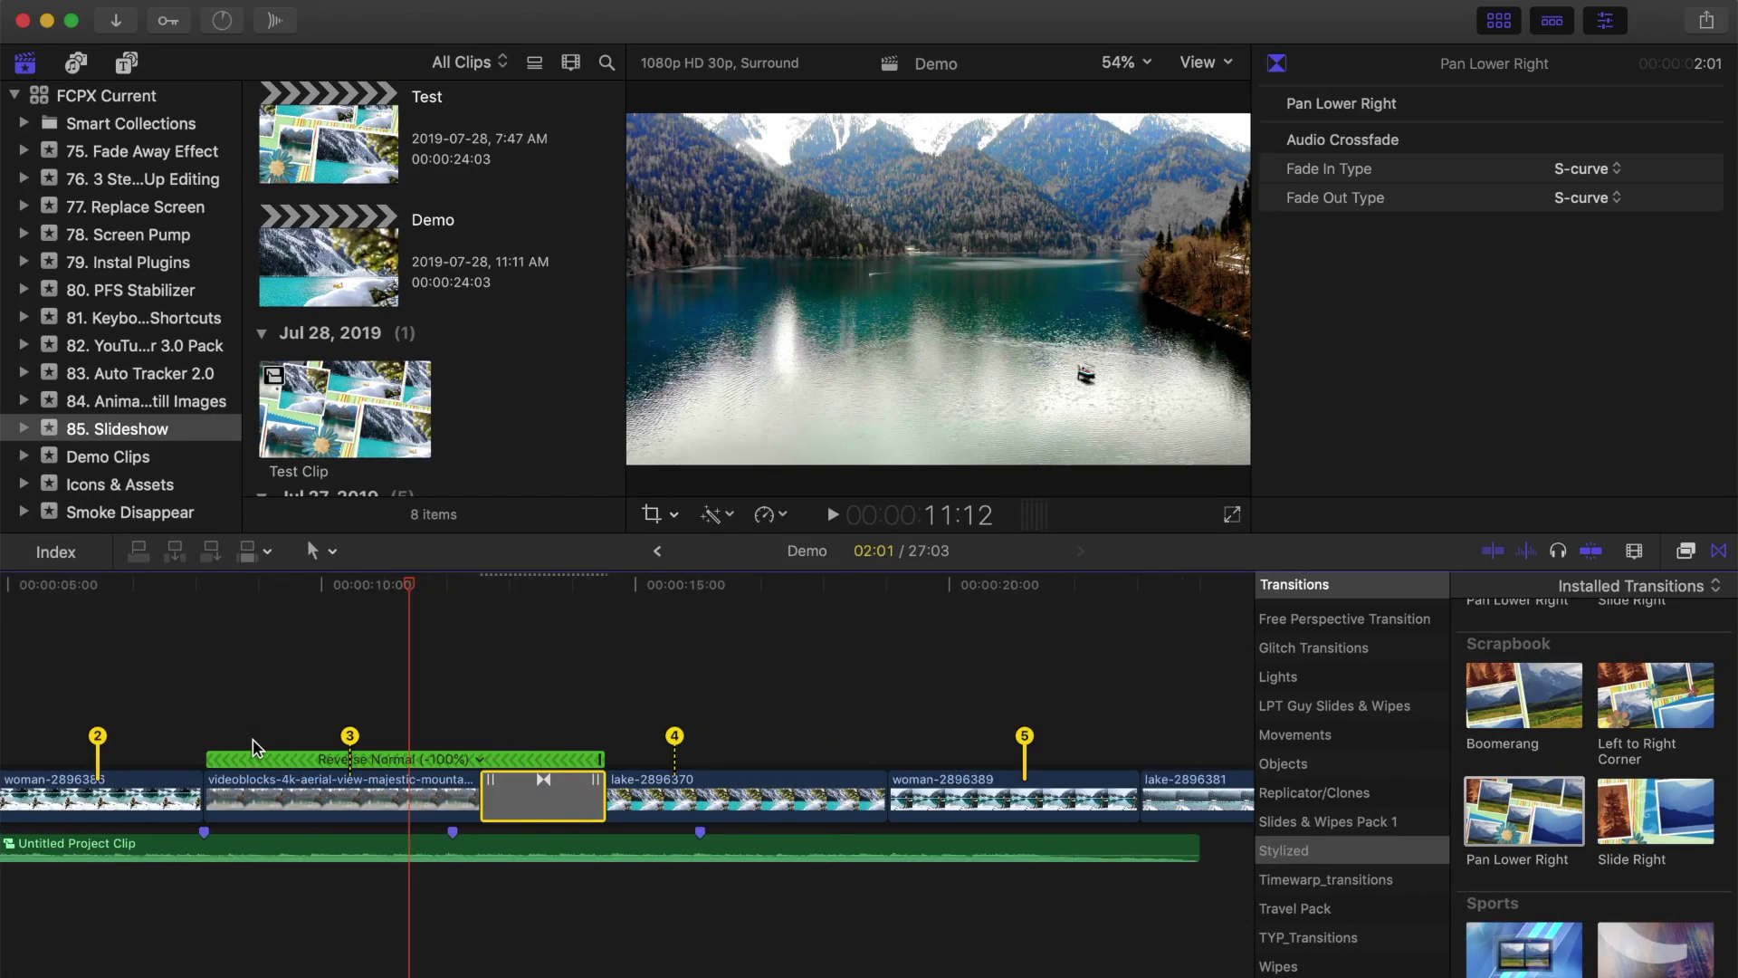
pyautogui.click(317, 813)
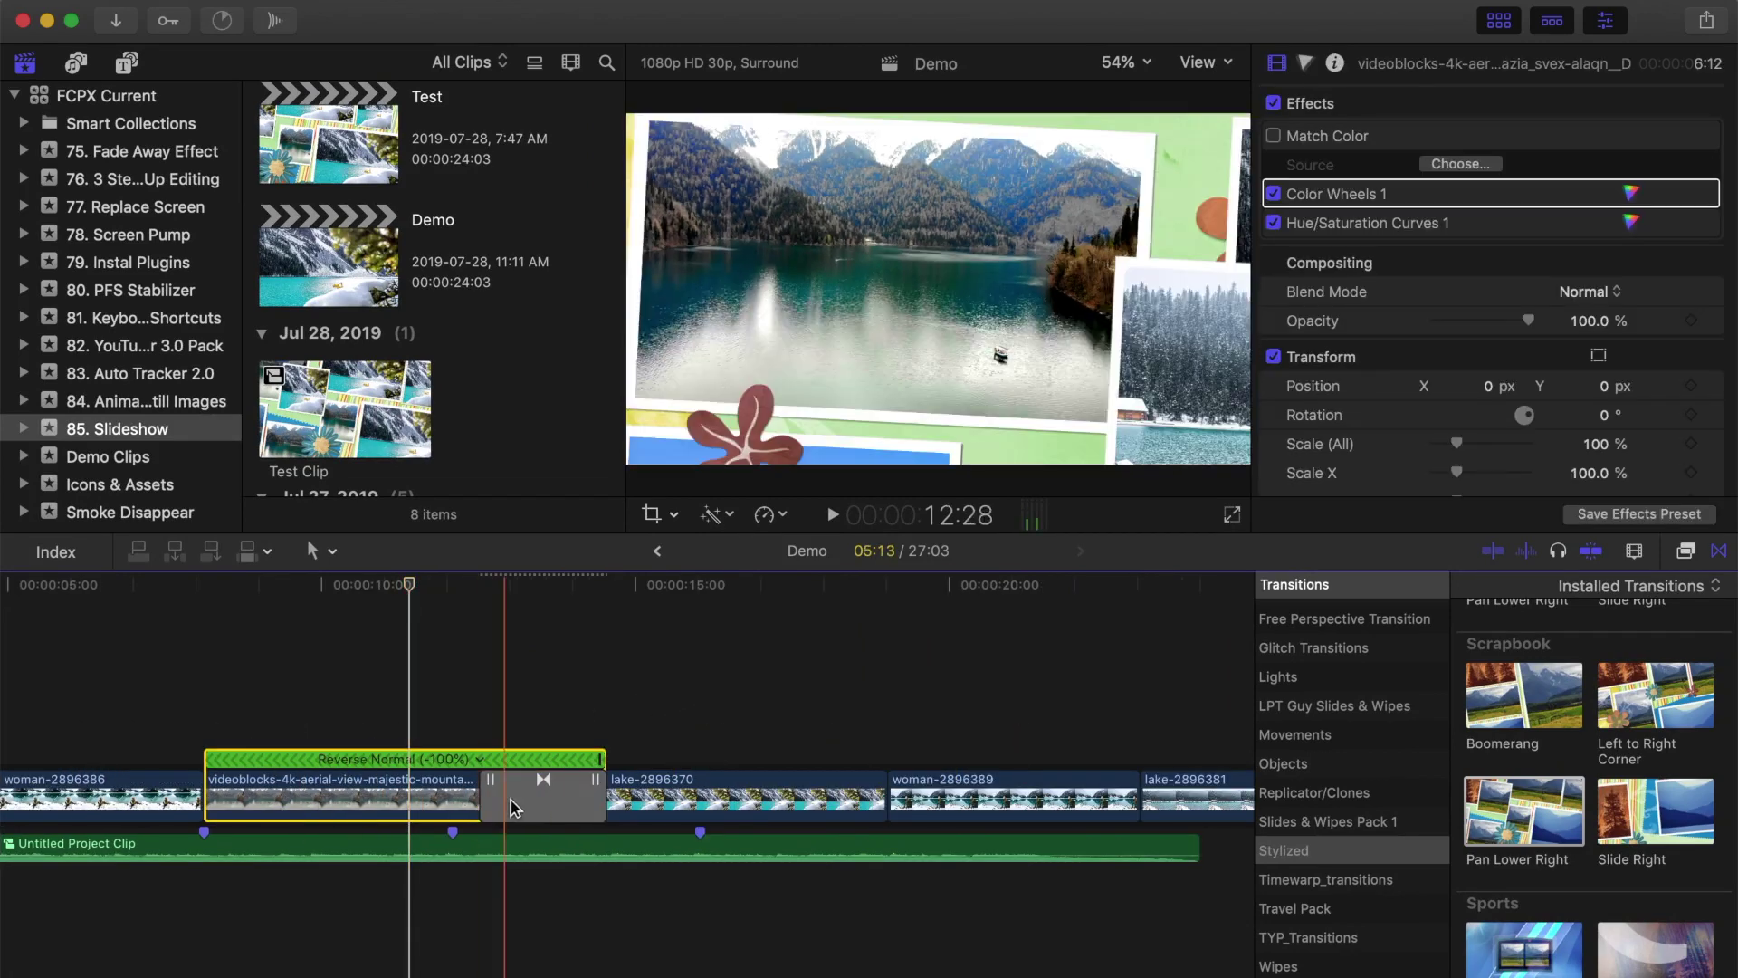
pyautogui.keyDown('super'); pyautogui.click(693, 795); pyautogui.keyUp('super')
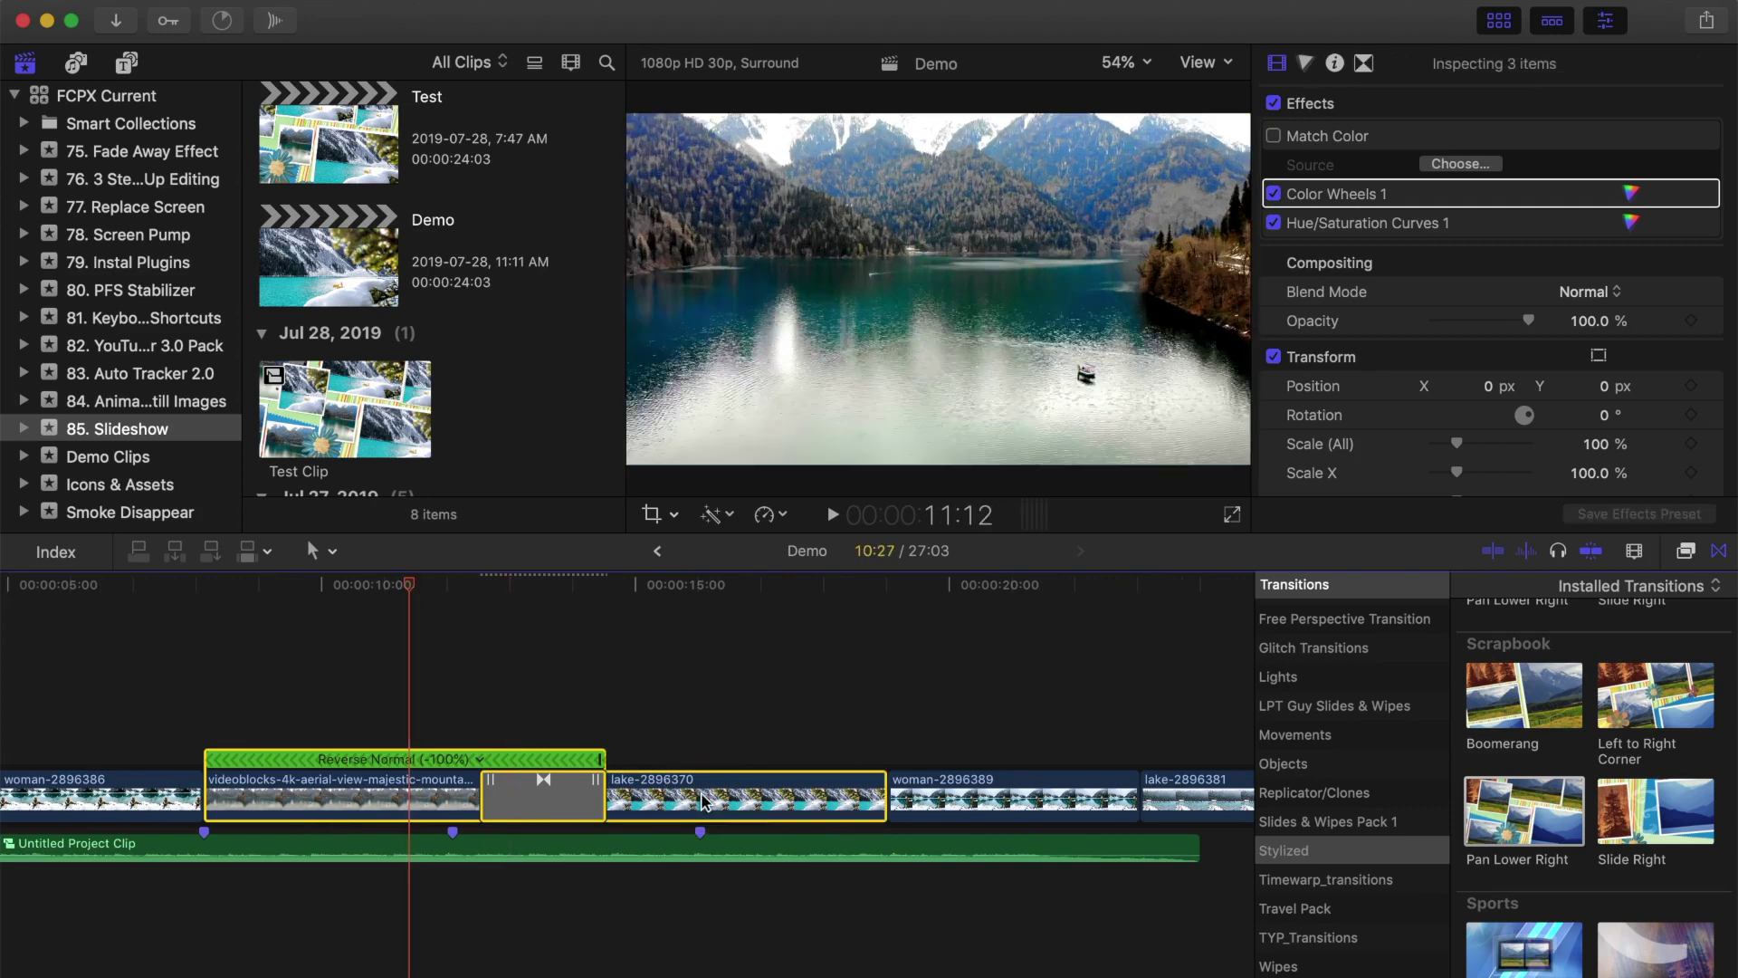
# Combine the selected items into a compound clip named 'Transition Clip'
pyautogui.hotkey('alt', 'g')
pyautogui.write('Transition Clip')
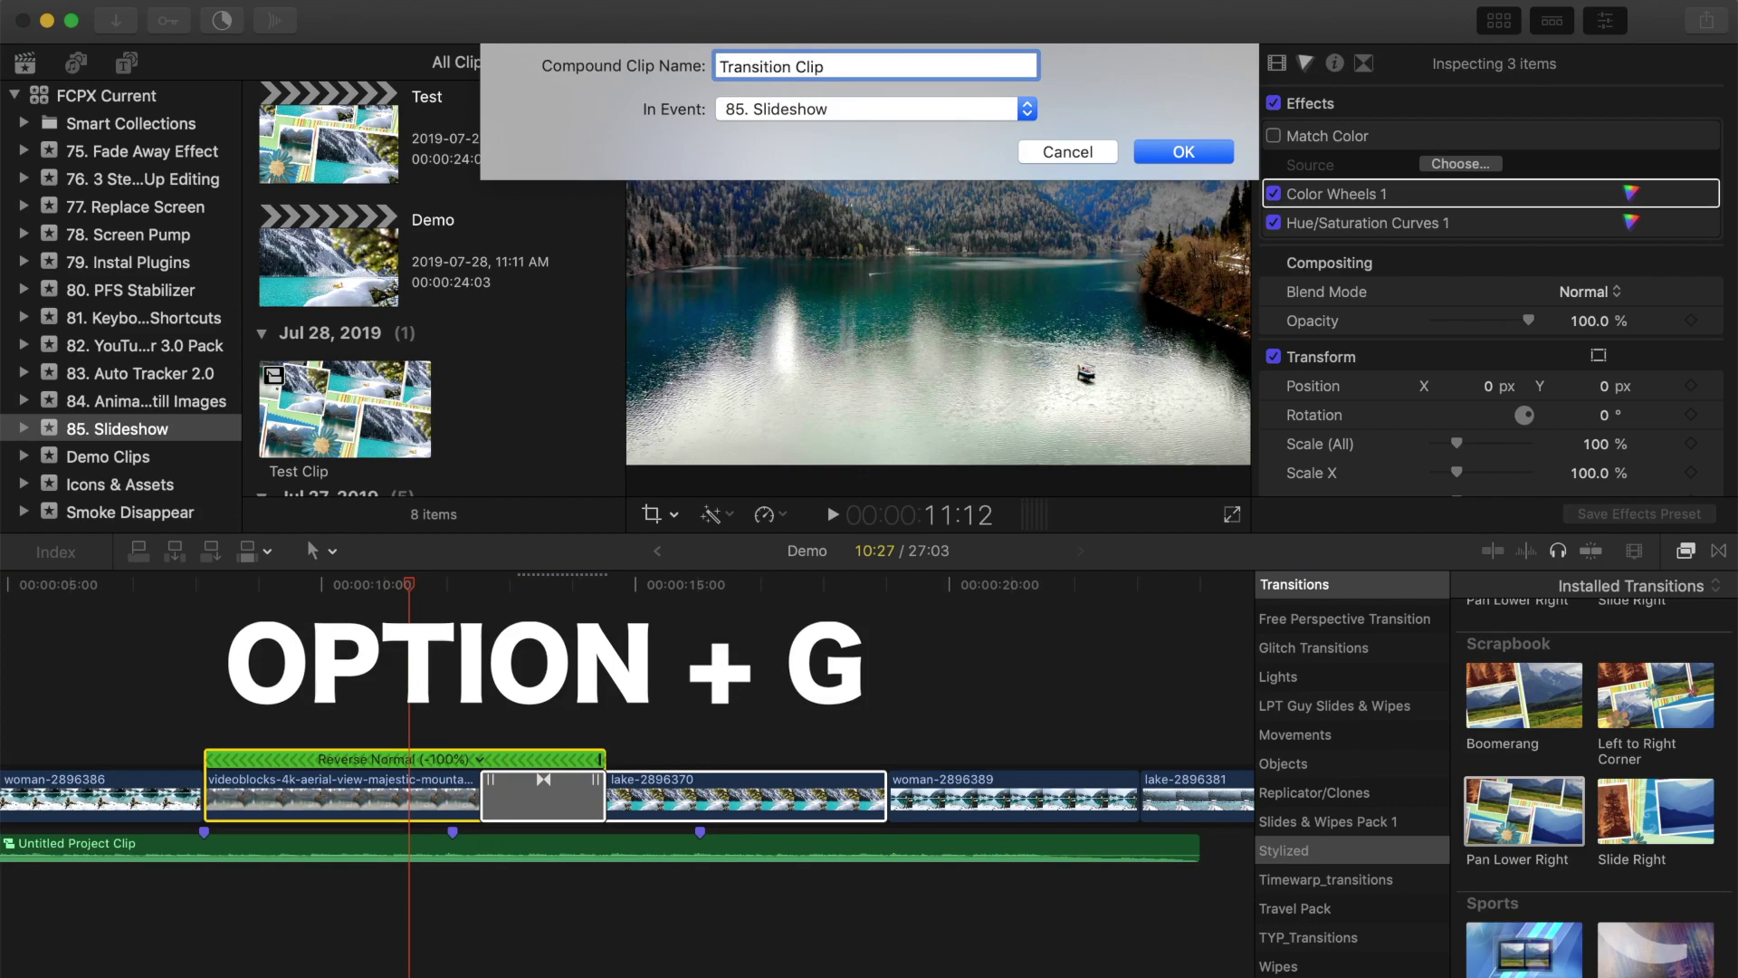
pyautogui.press('Return')
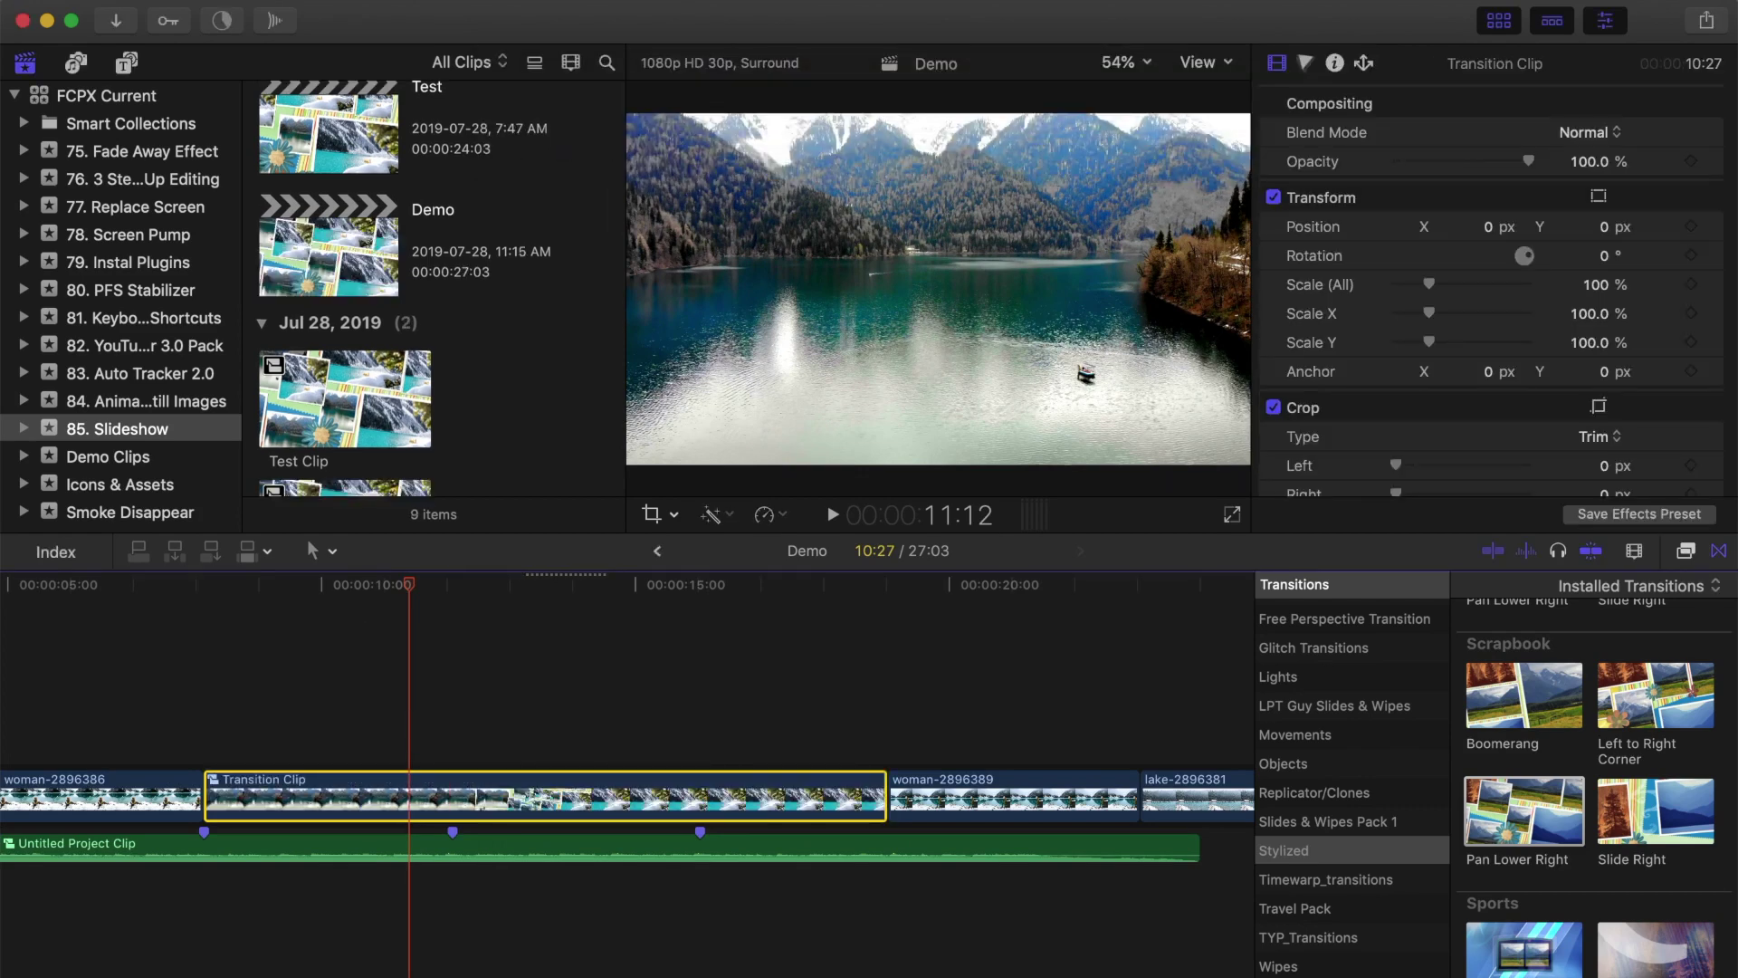
# Reverse Transition Clip and add a marker at its middle
pyautogui.click(780, 516)
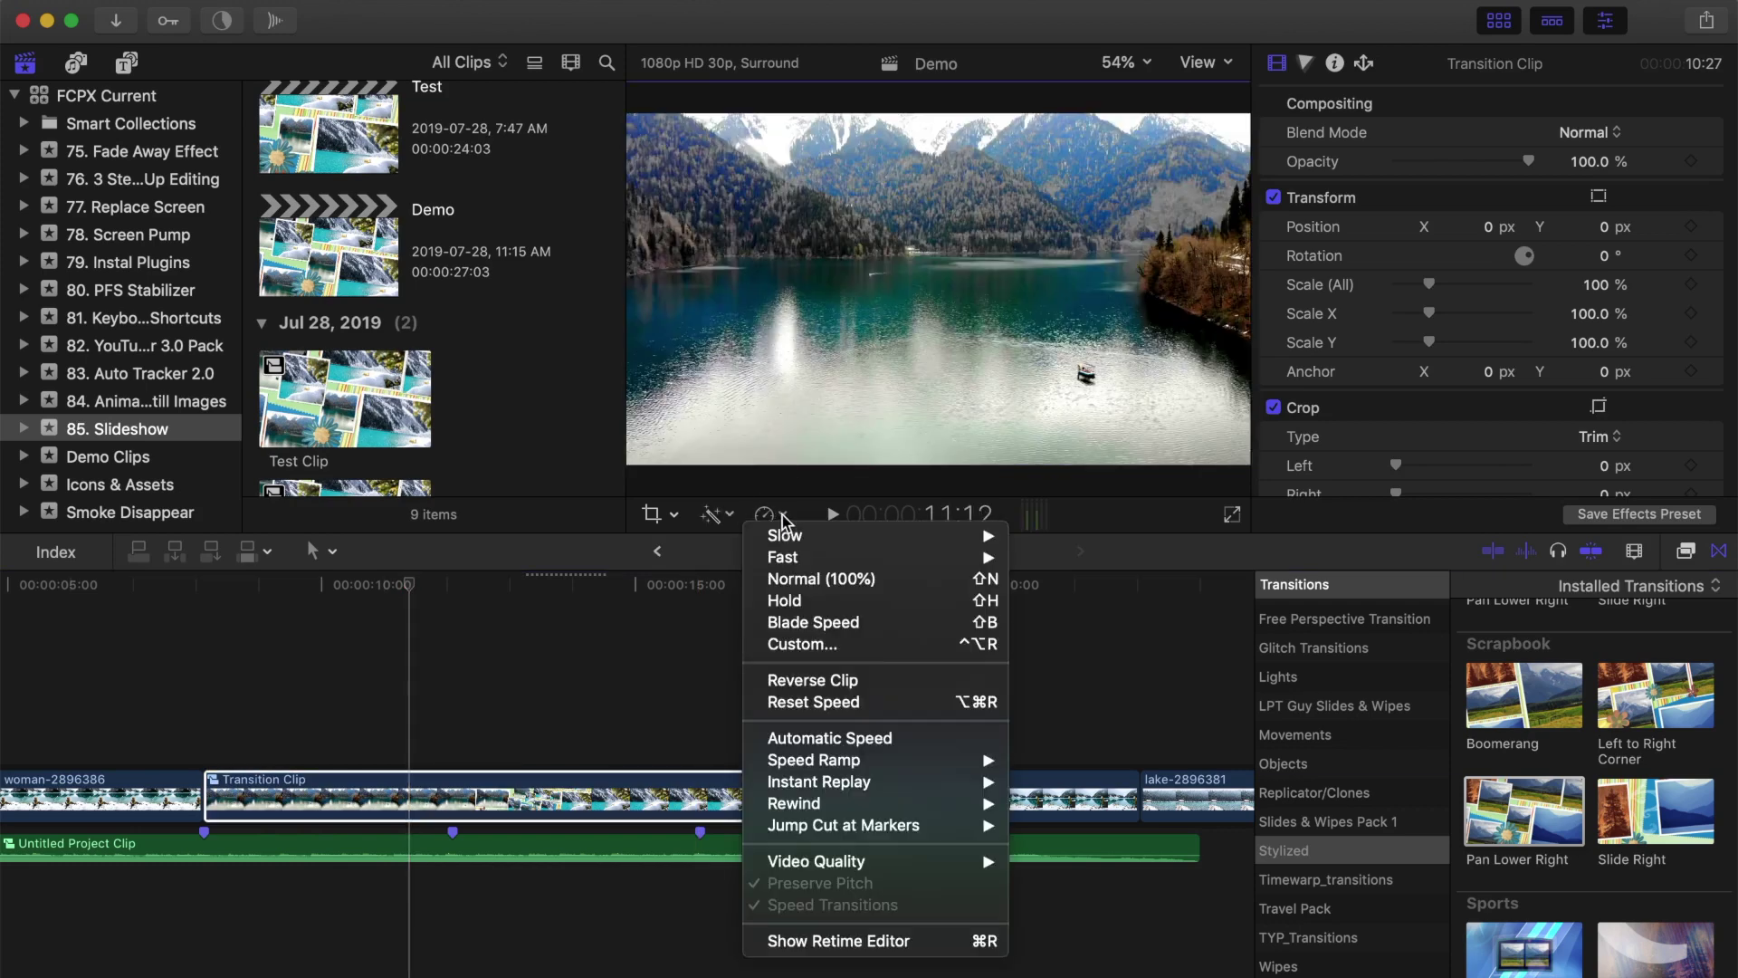
pyautogui.click(794, 684)
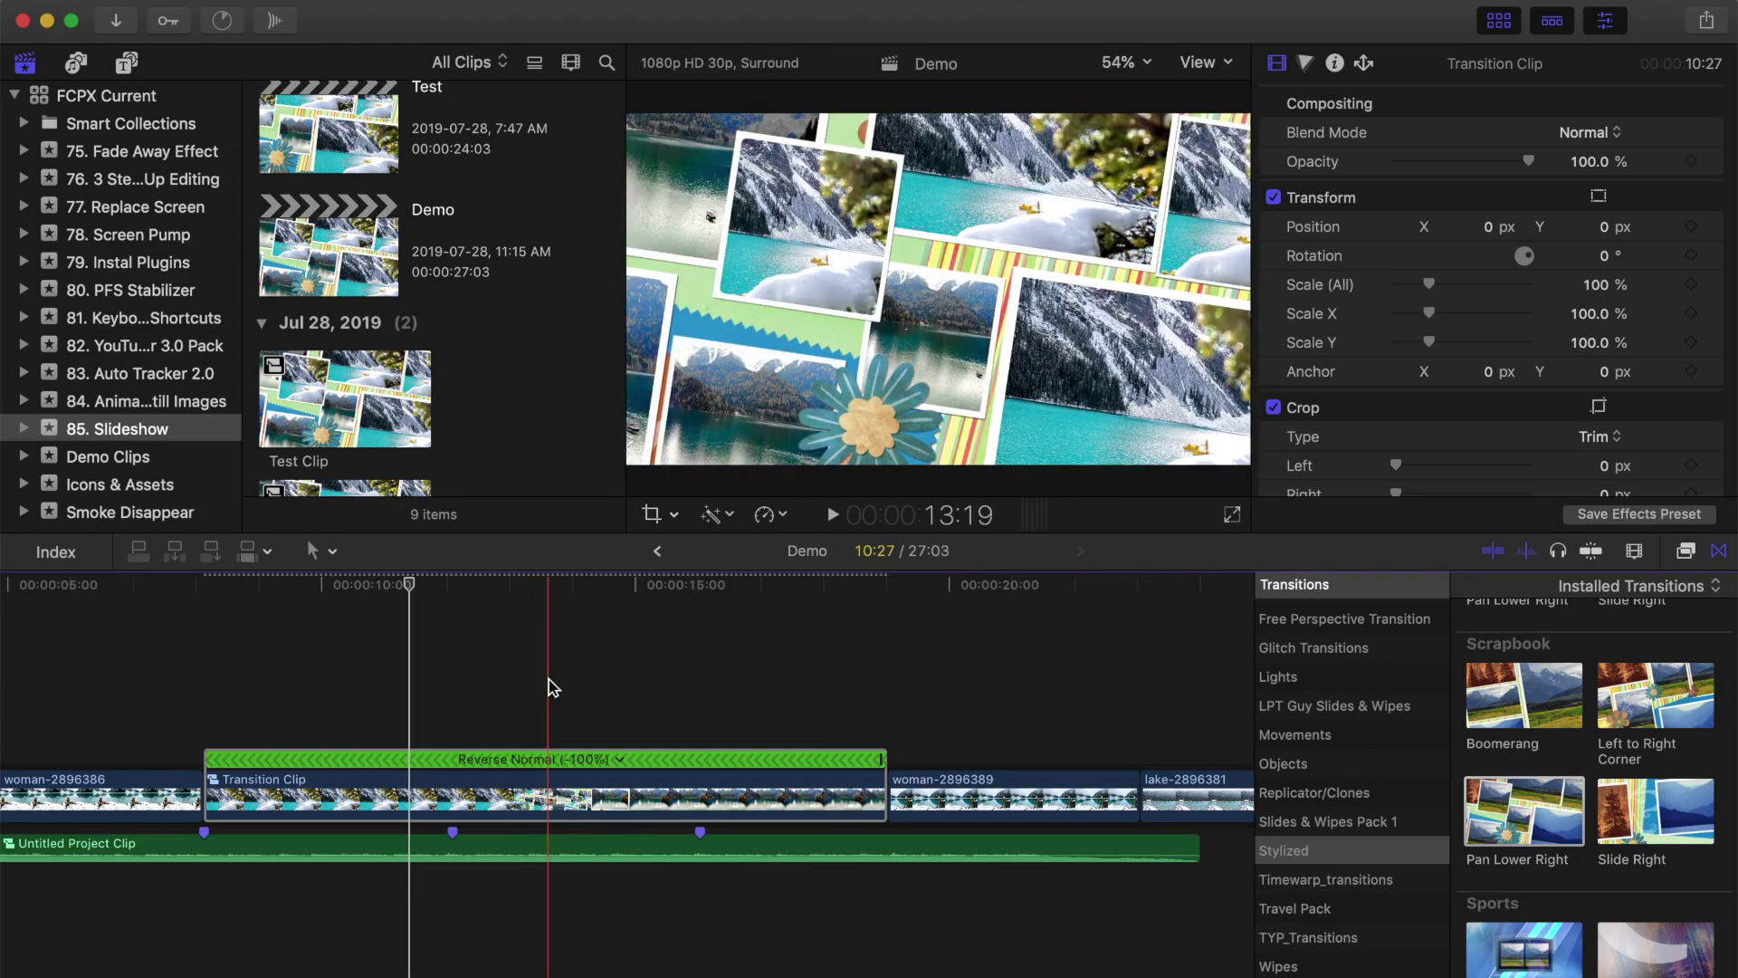
pyautogui.click(552, 688)
pyautogui.press('m')
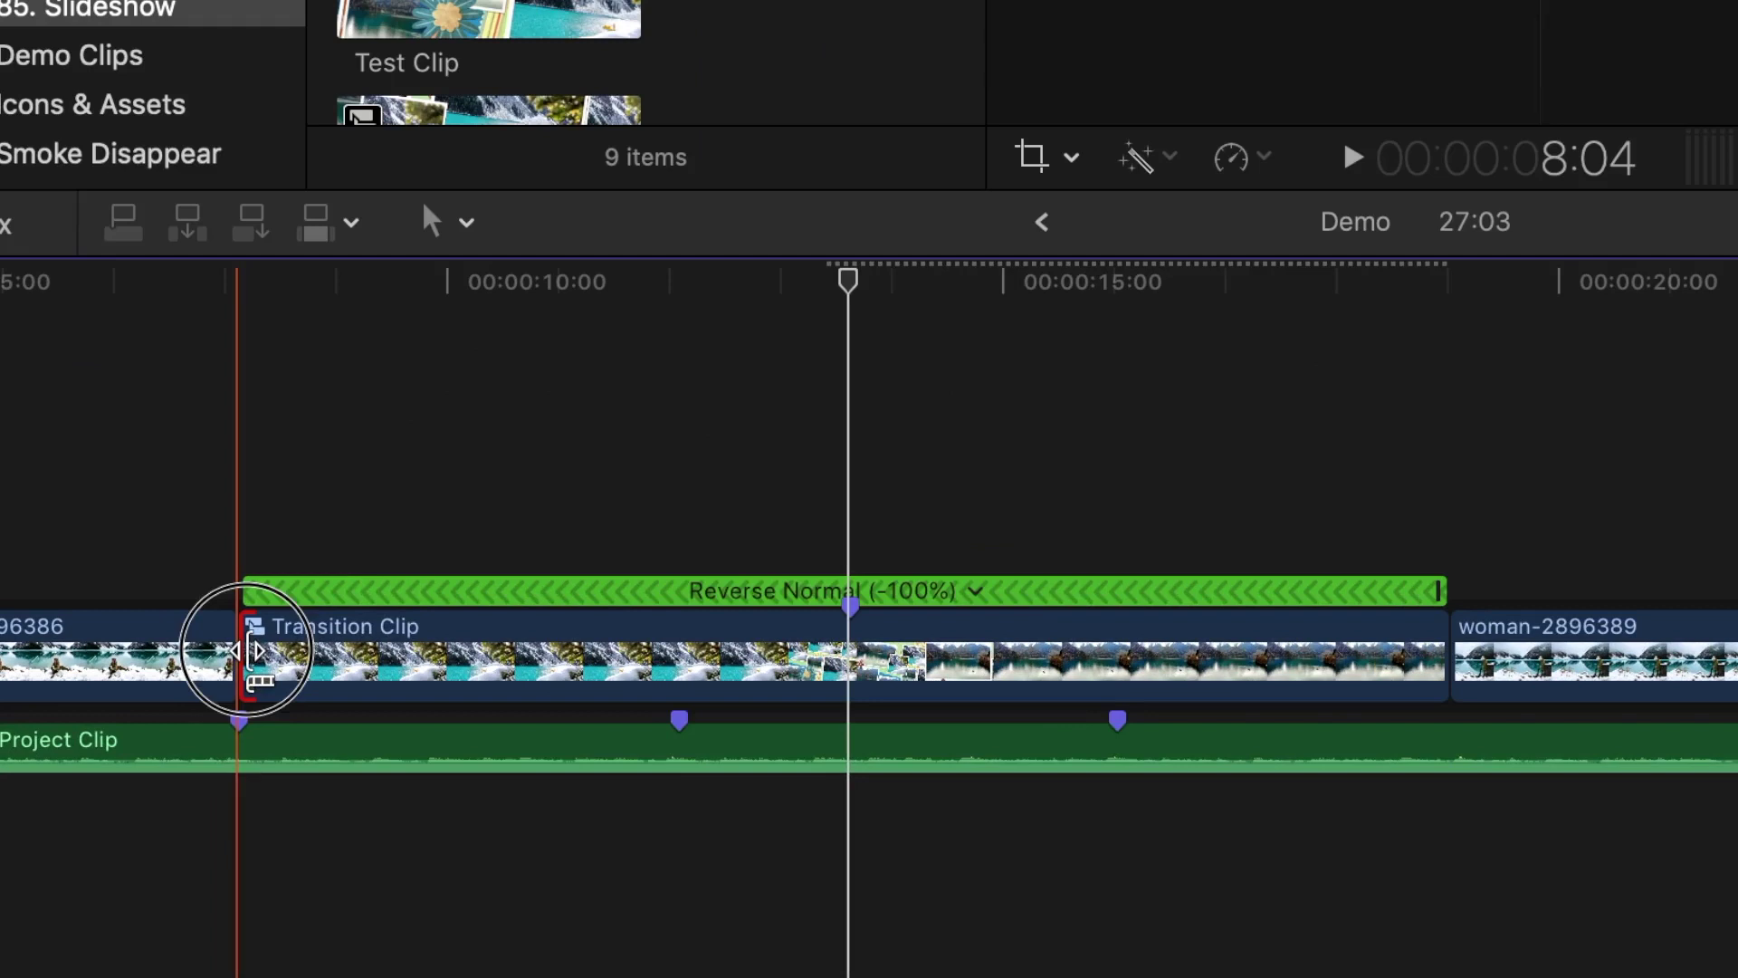
# Trim both the start and the end of Transition Clip
pyautogui.moveTo(204, 789); pyautogui.dragTo(227, 793)
pyautogui.moveTo(288, 652); pyautogui.dragTo(408, 663)
pyautogui.moveTo(1440, 661); pyautogui.dragTo(1286, 660)
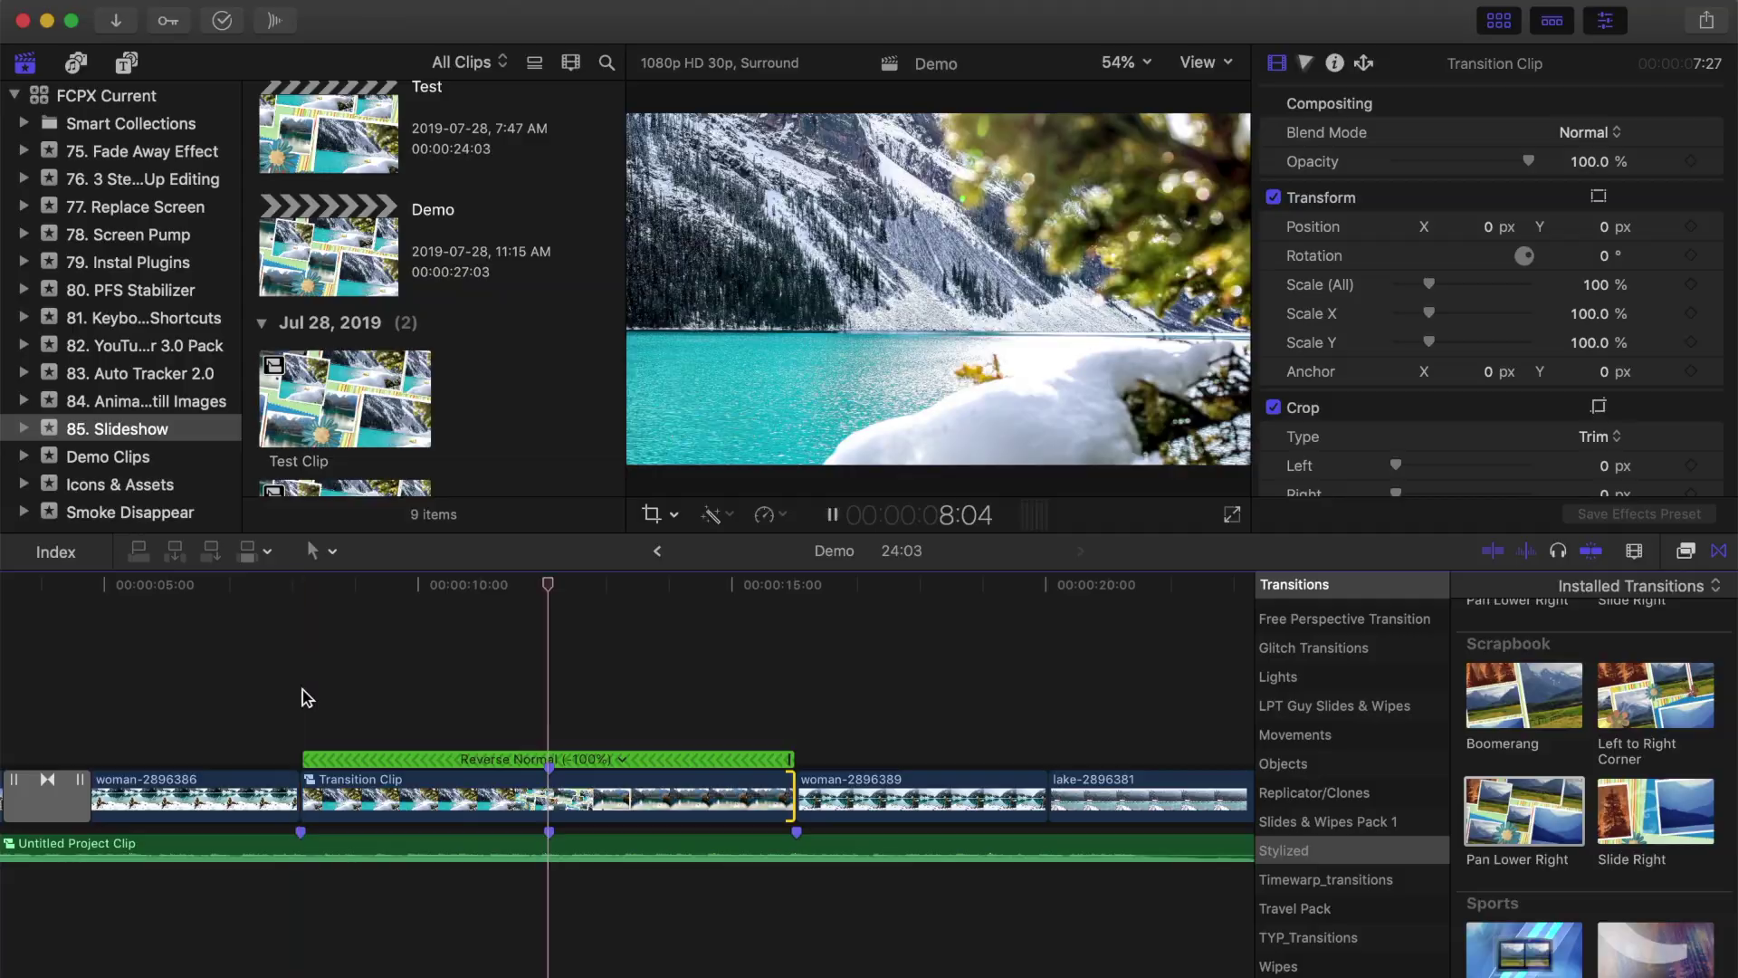
# Preview the project full screen, then add a Slide Right transition before Transition Clip
pyautogui.press('super+shift+f')
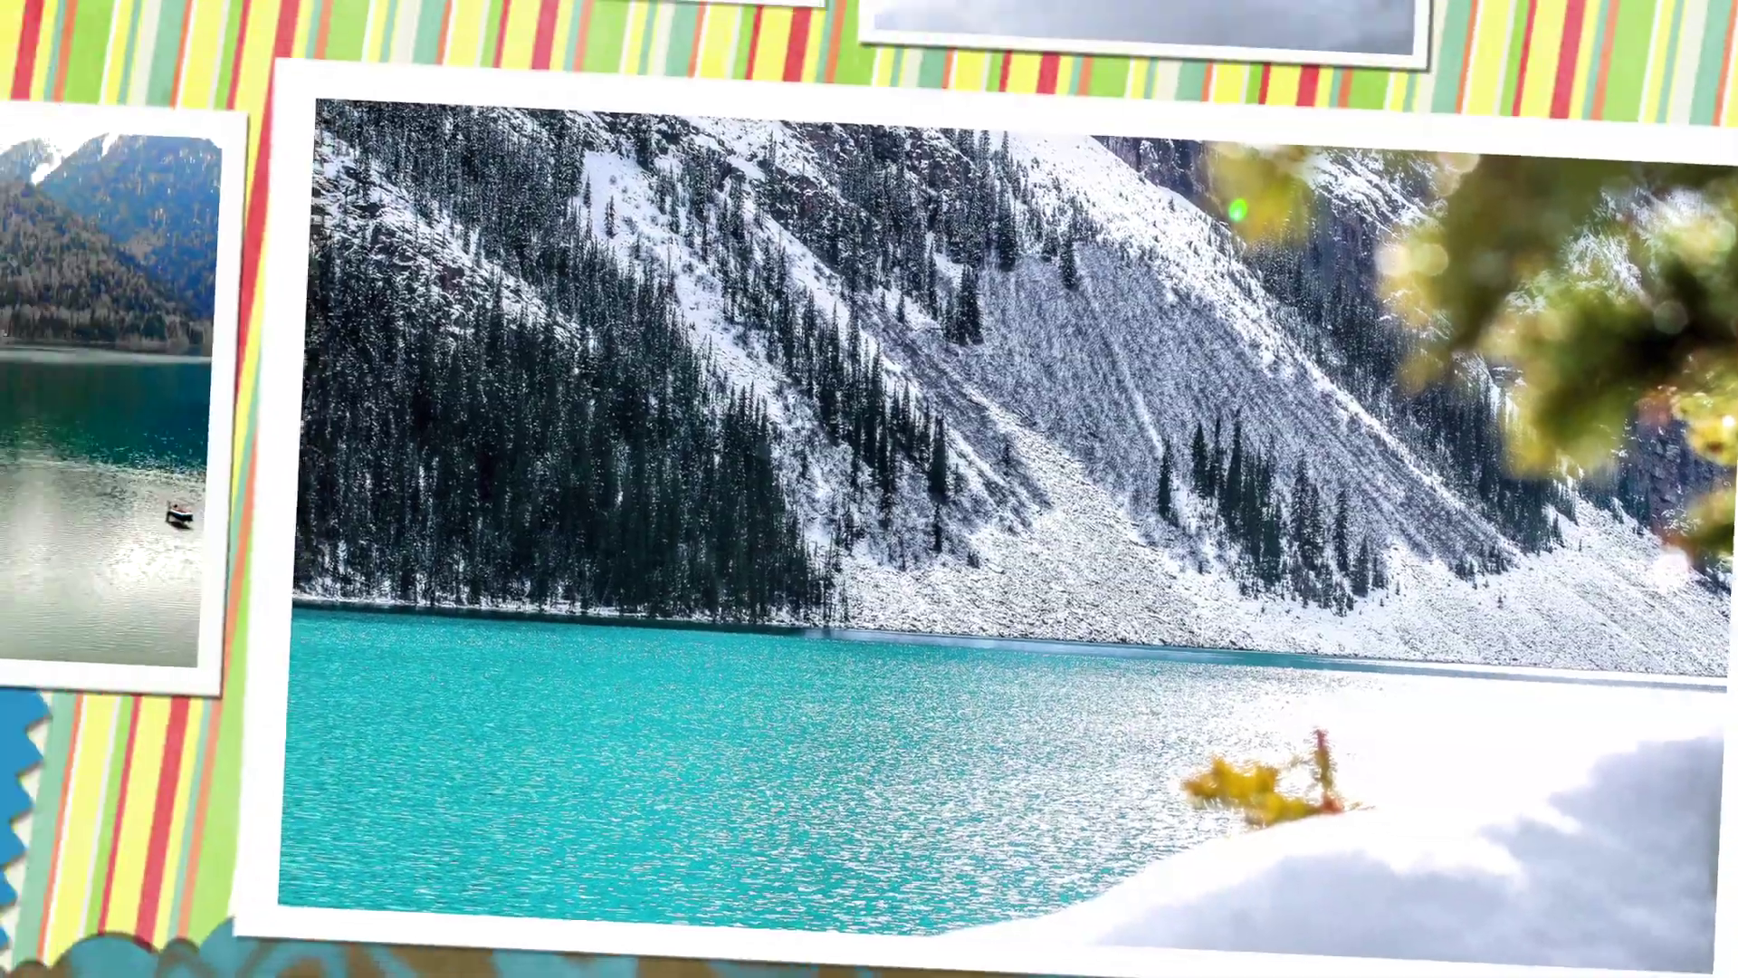
pyautogui.press('Escape')
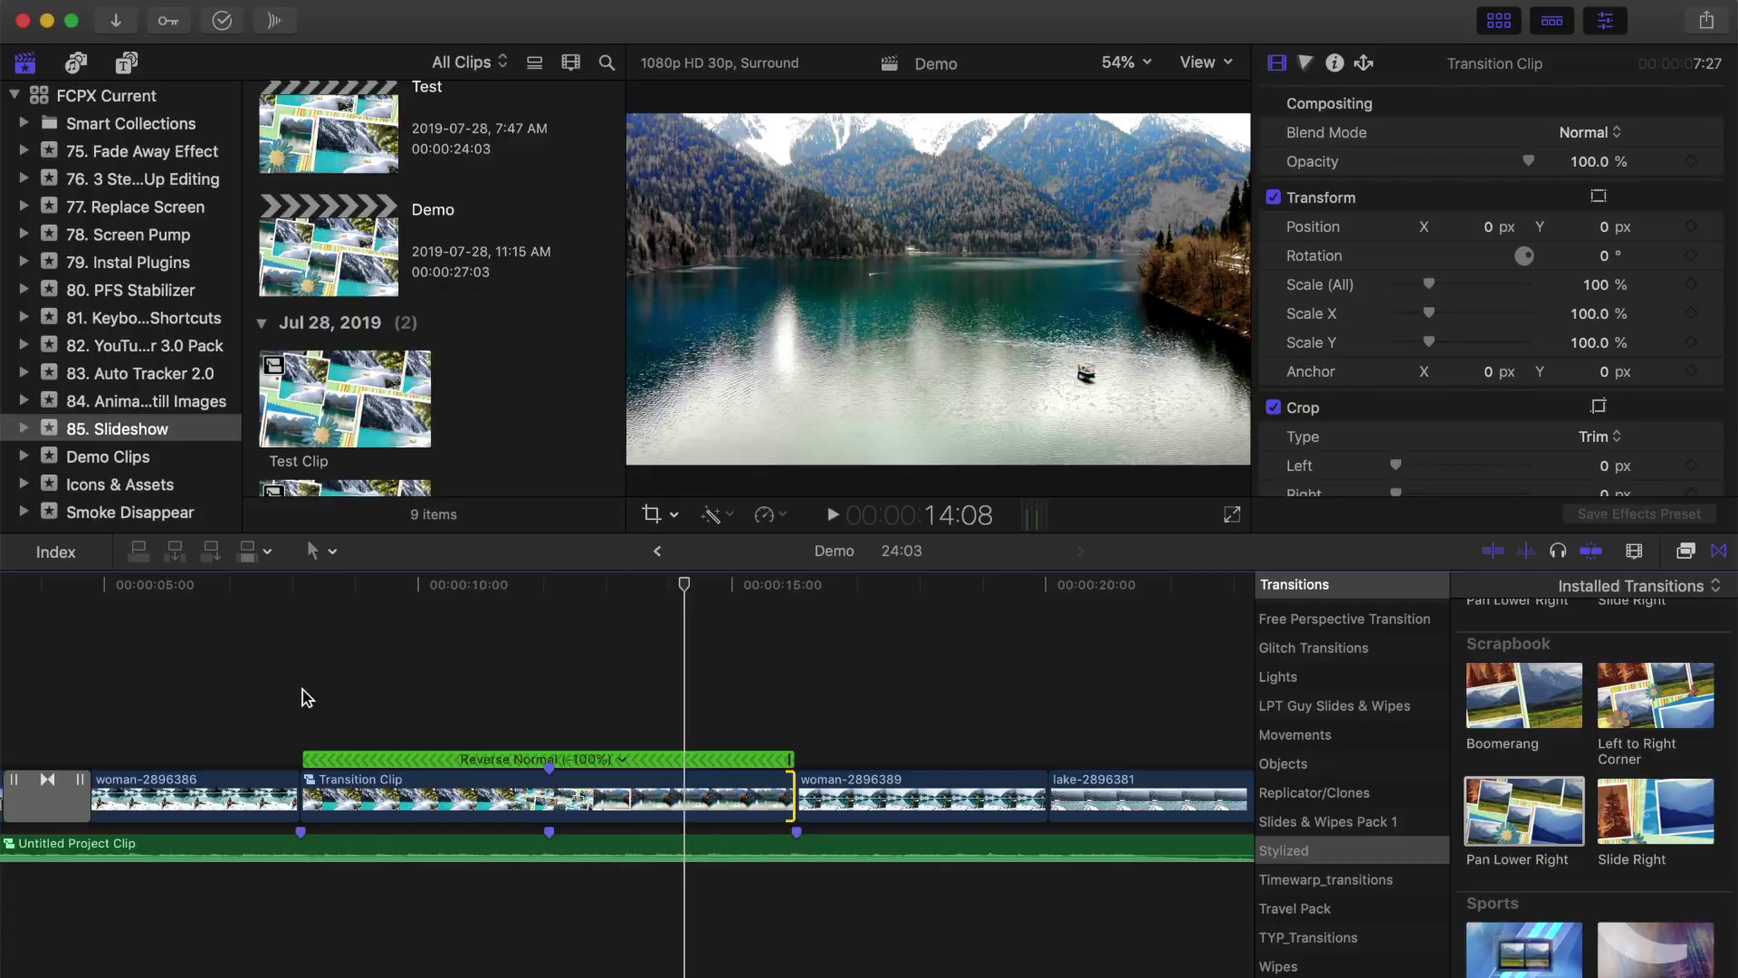
pyautogui.moveTo(1656, 810); pyautogui.dragTo(301, 793)
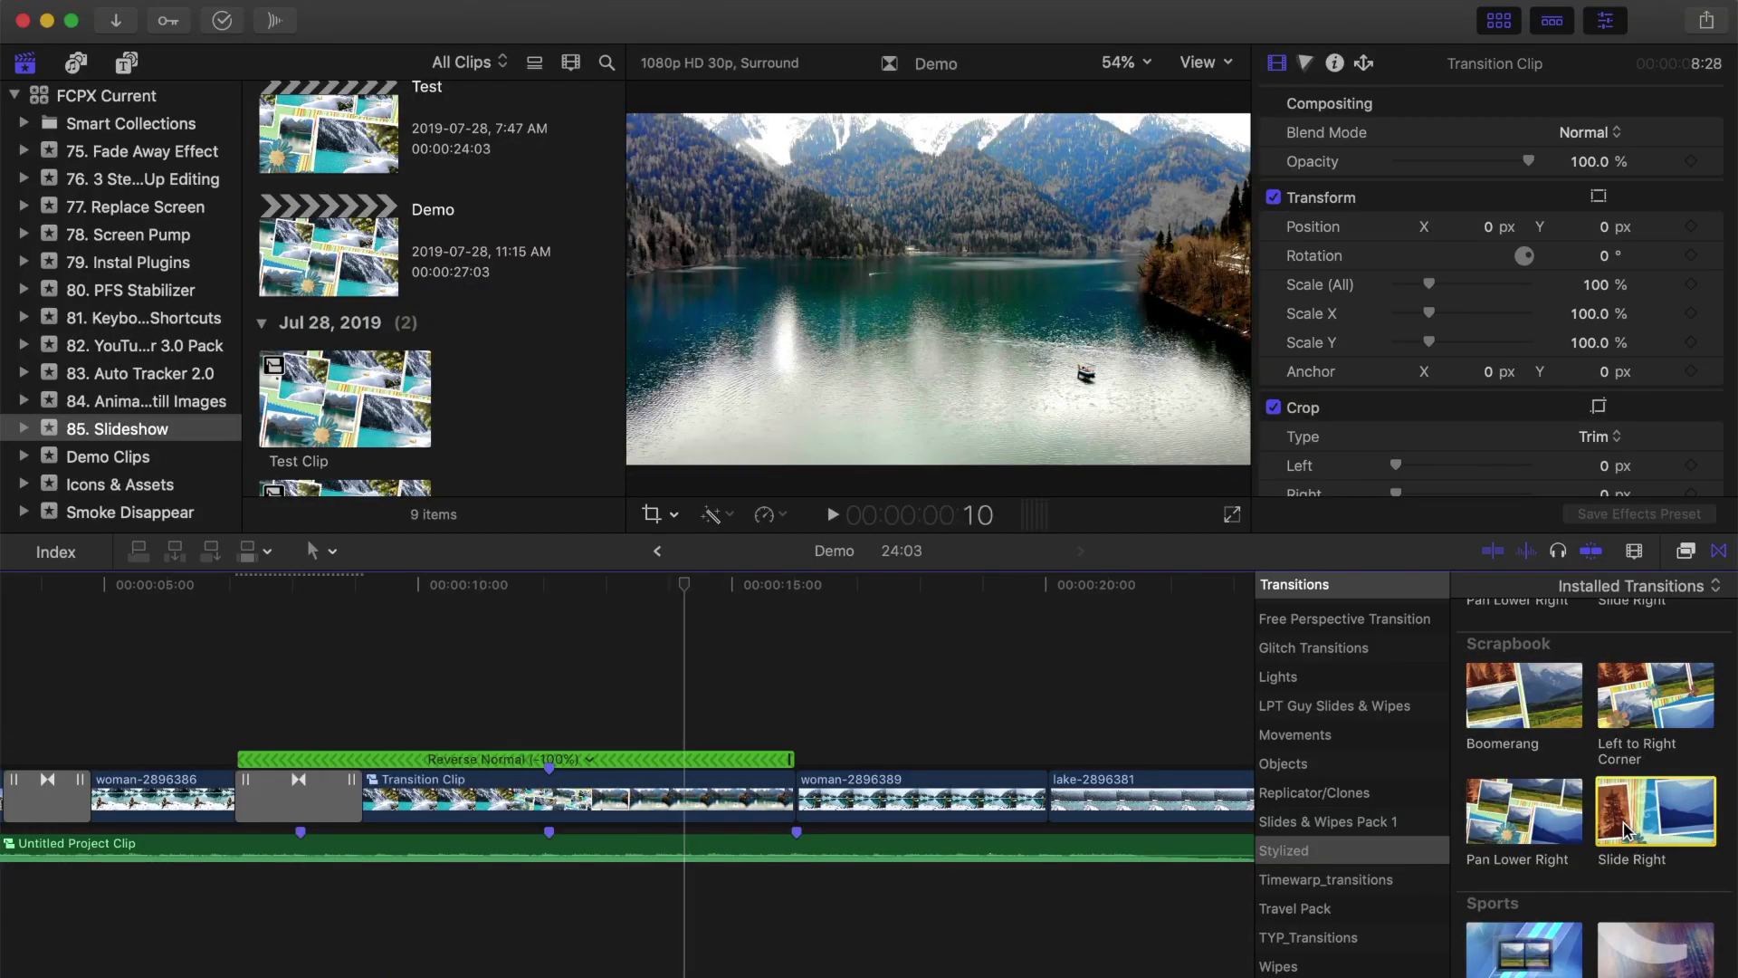
# Join woman-2896389 and lake-2896381 with a Scrapbook transition, then play the slideshow full screen
pyautogui.click(1048, 661)
pyautogui.hscroll(5, 1042, 661)
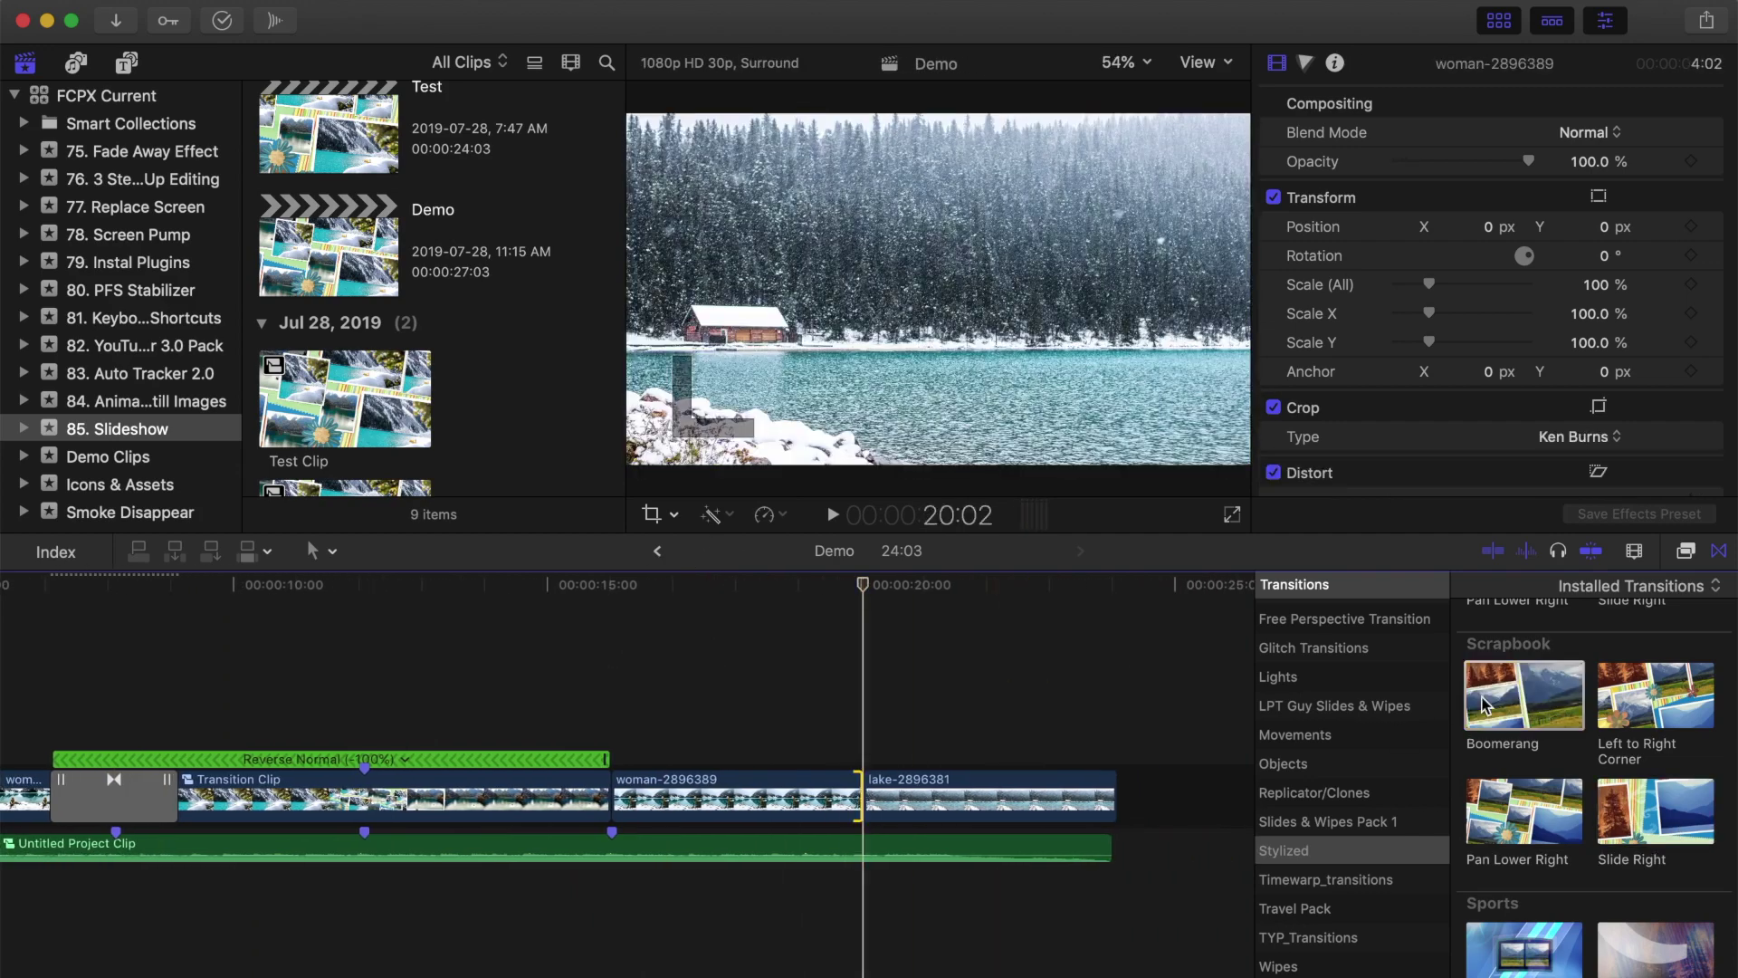
pyautogui.click(1719, 552)
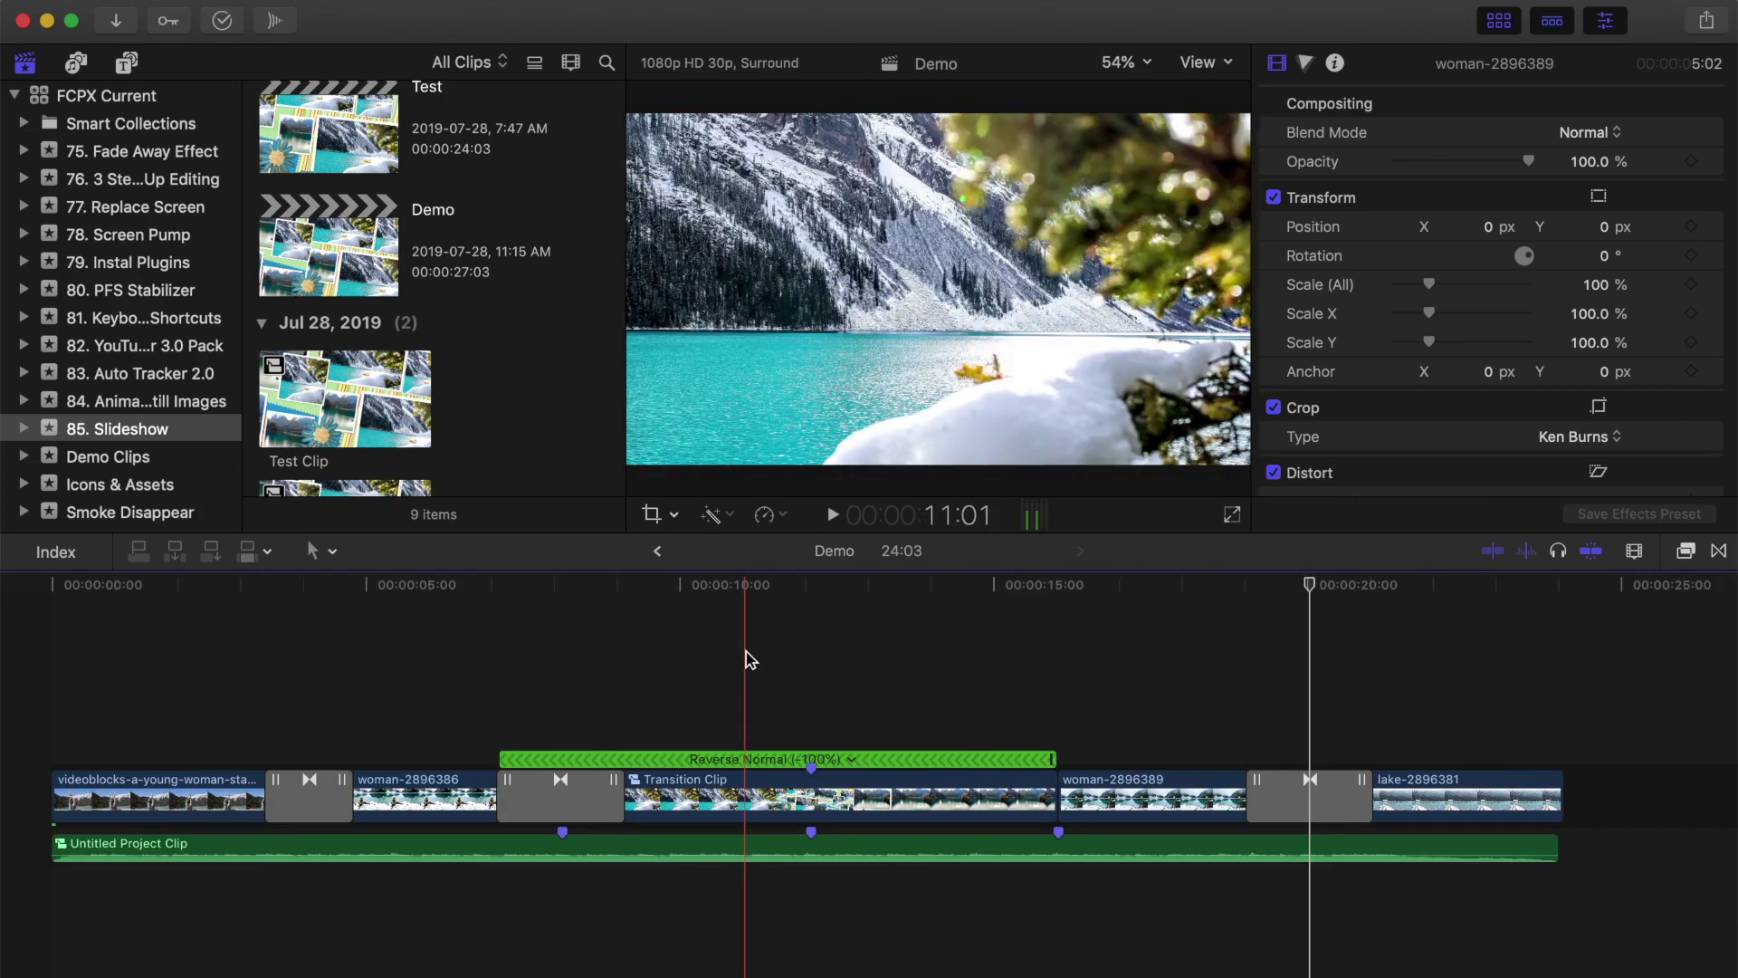
pyautogui.press('super+shift+f')
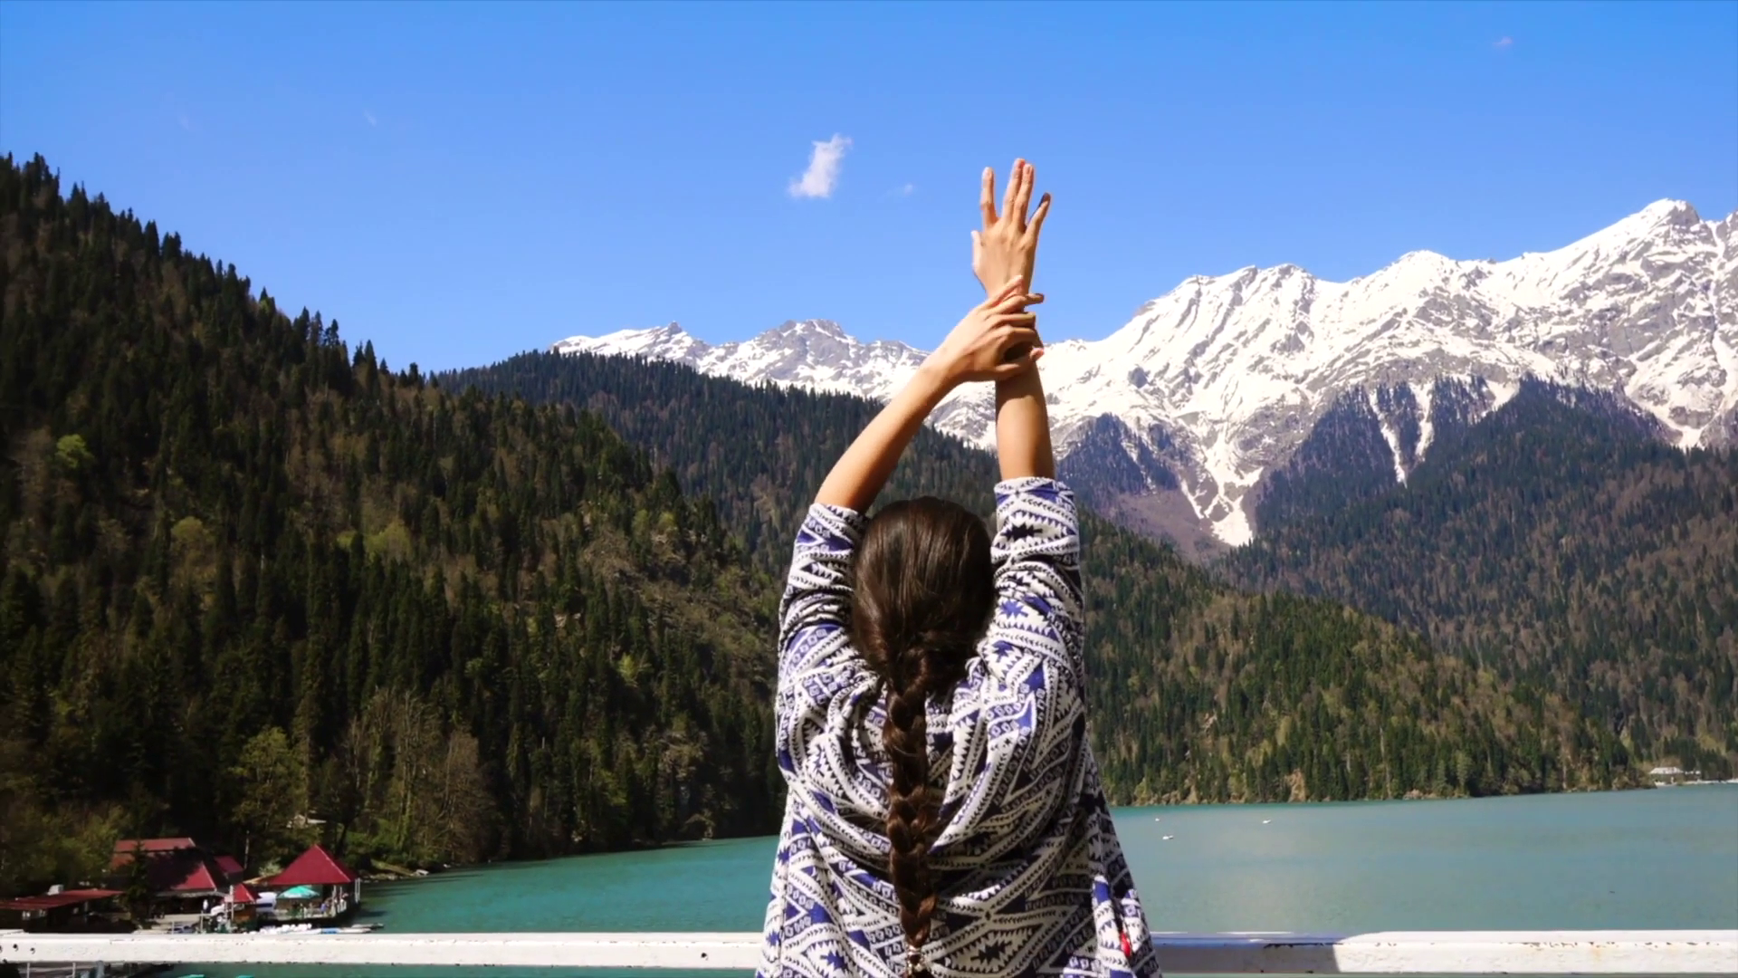